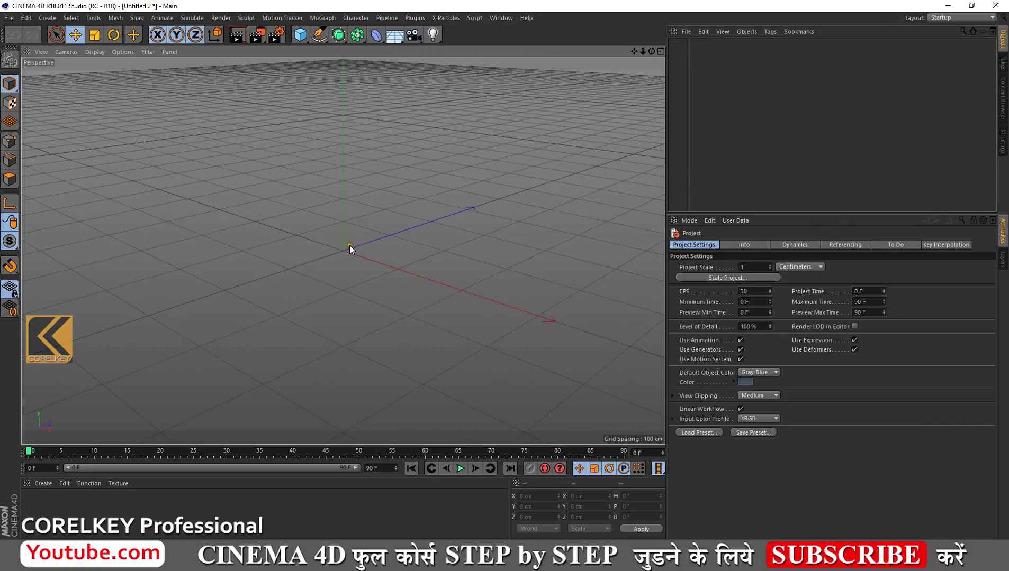
Orbit and pan the empty scene view, then bring up the MoGraph Effector list
left_click_drag(651, 52, 504, 276)
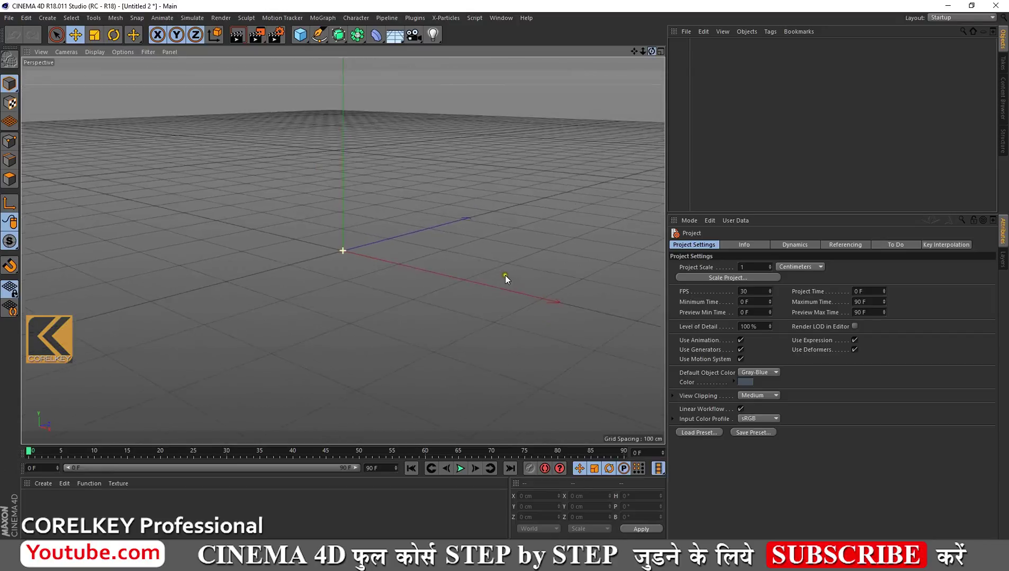
left_click_drag(633, 50, 633, 59)
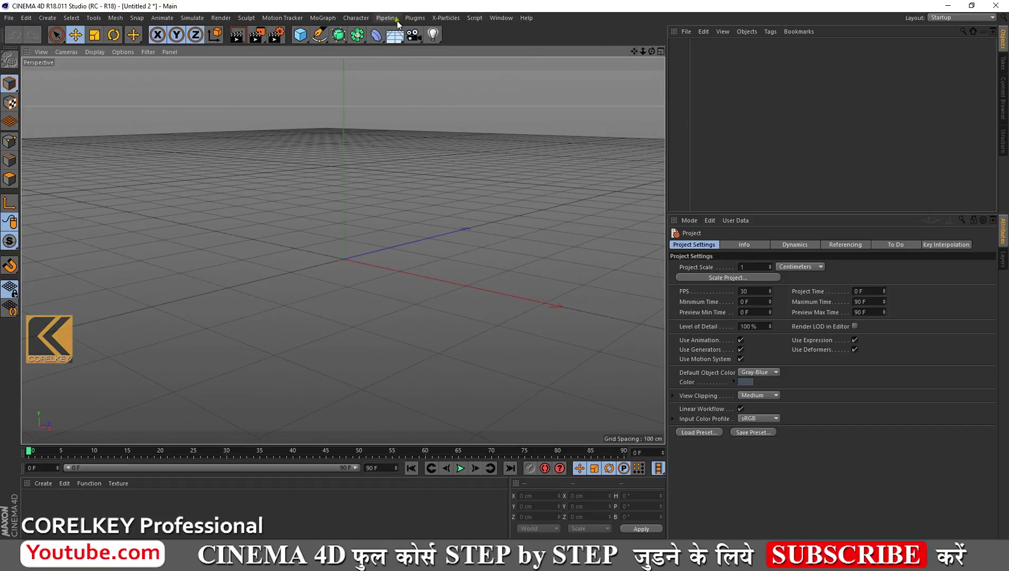
left_click(325, 18)
mouse_move(330, 33)
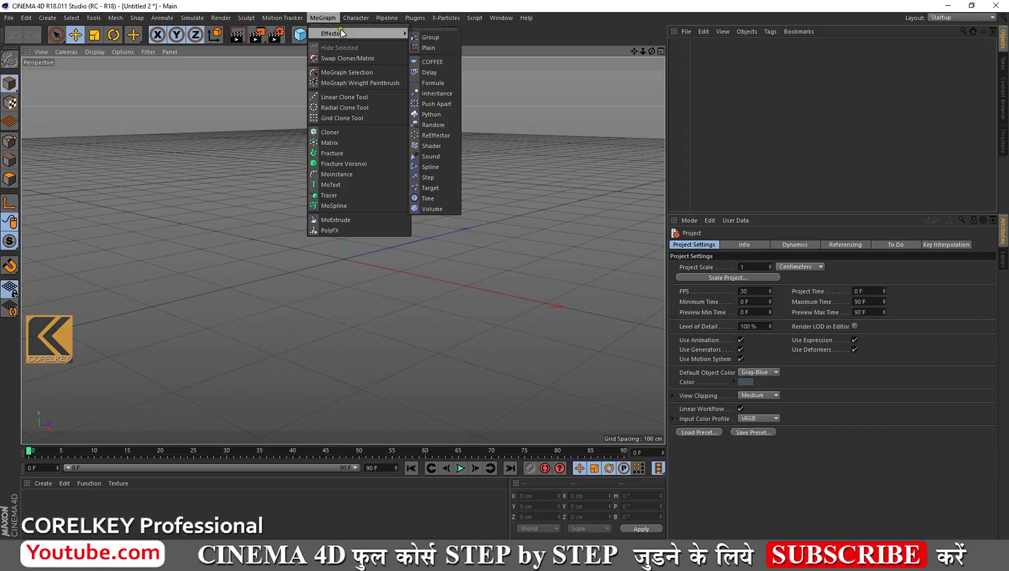
Float the effector list as a palette beside the scene and add a default 200 cm cube
left_click(426, 30)
mouse_move(428, 29)
left_mouse_down()
mouse_move(654, 76)
mouse_move(630, 75)
left_mouse_up()
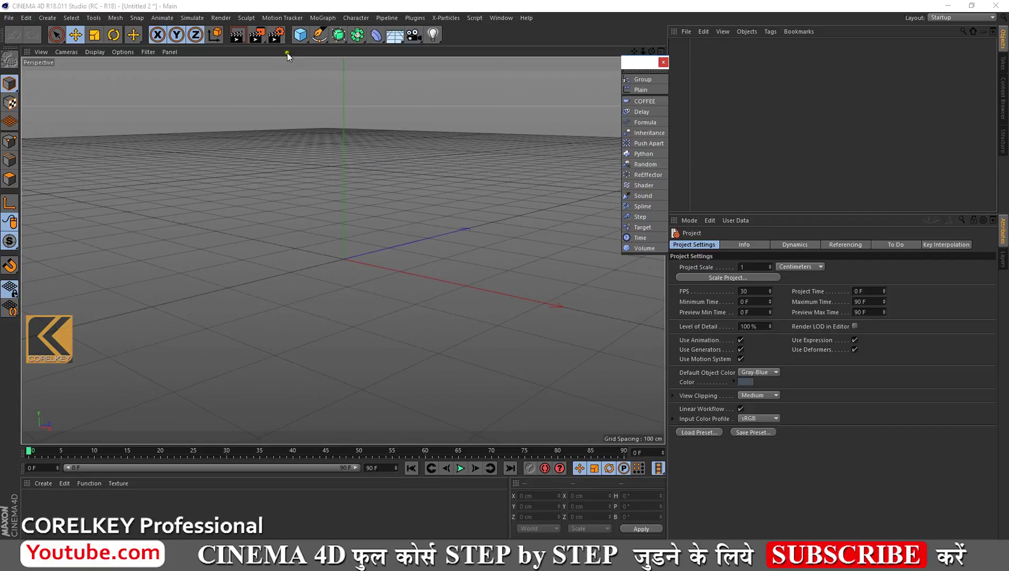
left_click(300, 35)
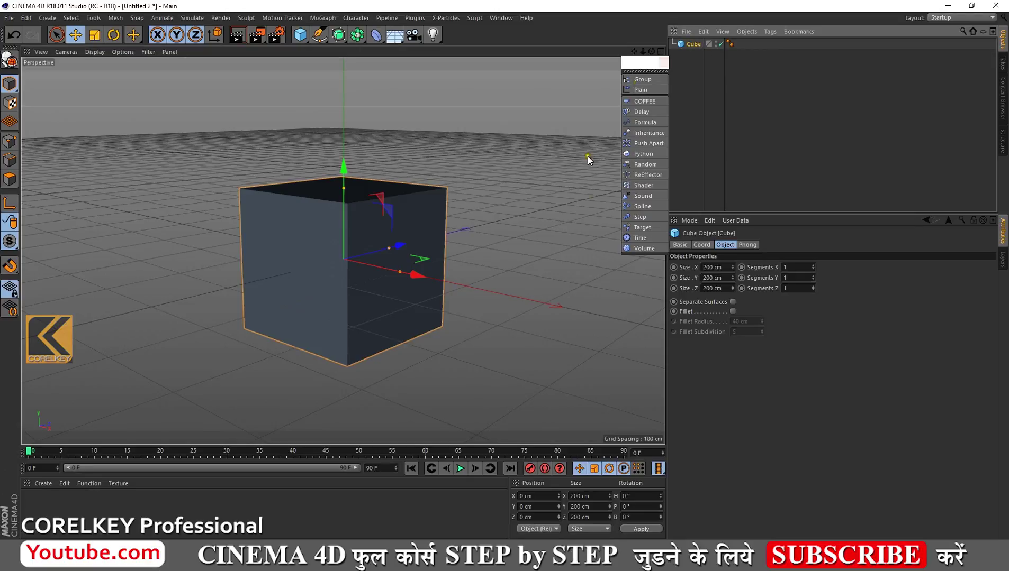
Resize the cube to 7 × 7 × 7 cm and recentre the view on it
left_click(727, 267)
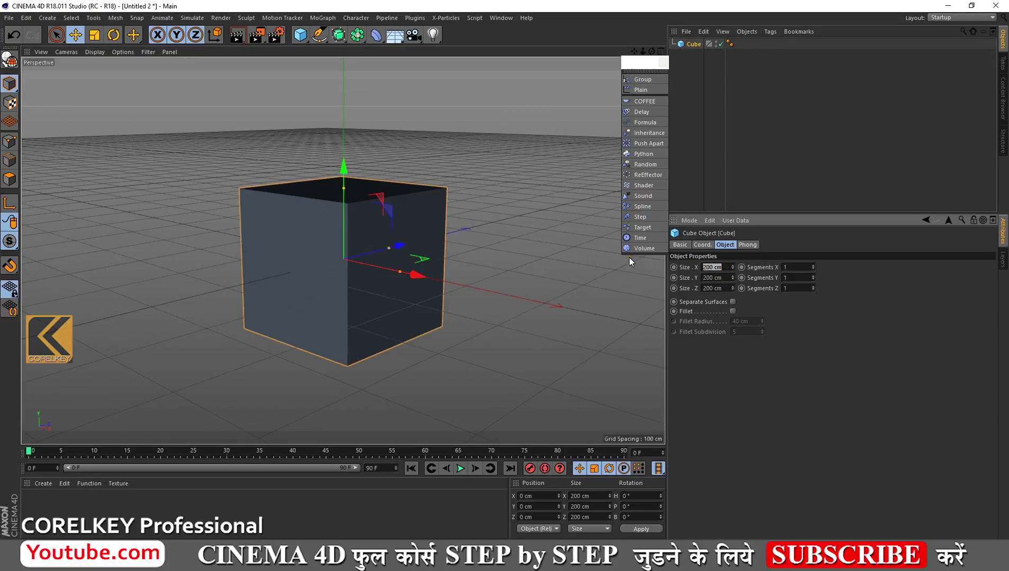
type("7")
key("Tab")
type("7")
key("Tab")
type("7")
key("Return")
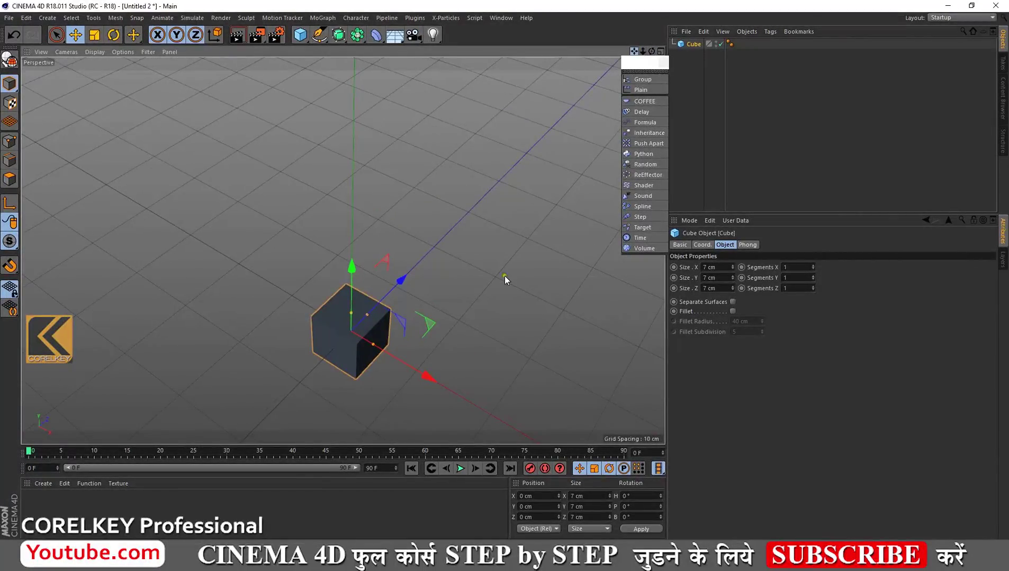
middle_click_drag(504, 275, 488, 170, "alt")
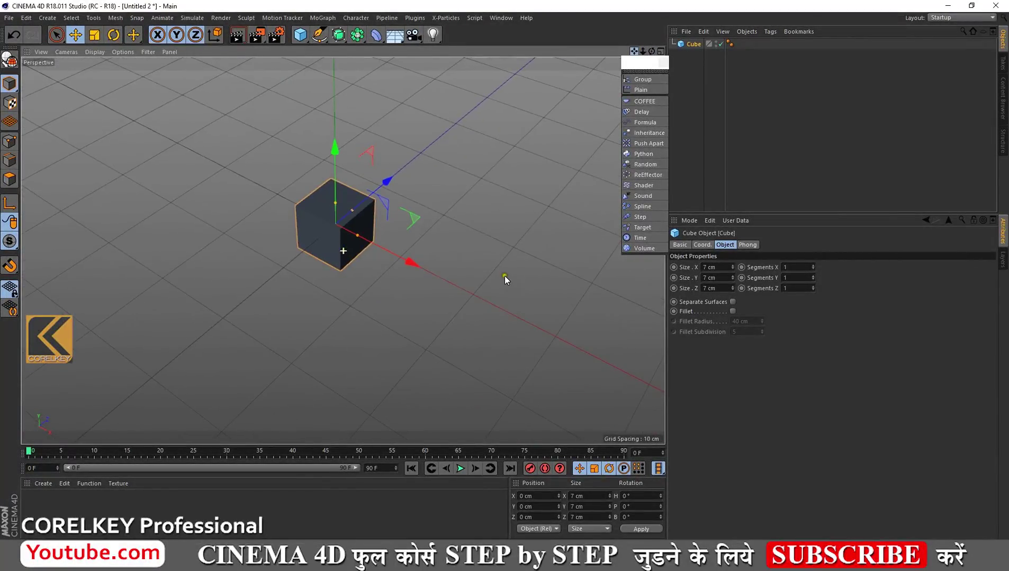
Make the cube editable and zoom into a maximized Front view
left_click(10, 59)
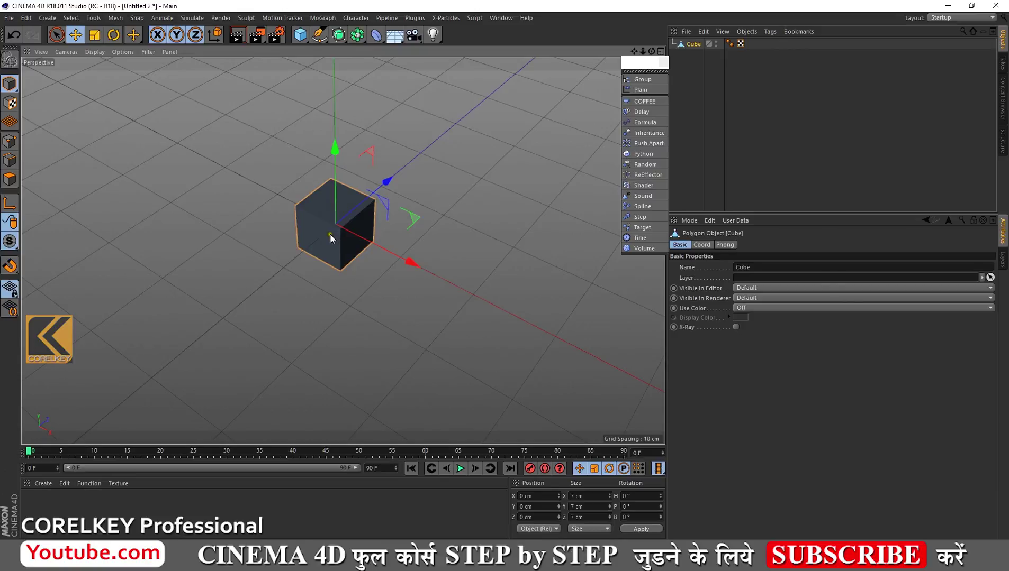
middle_click(333, 248)
middle_click(504, 347)
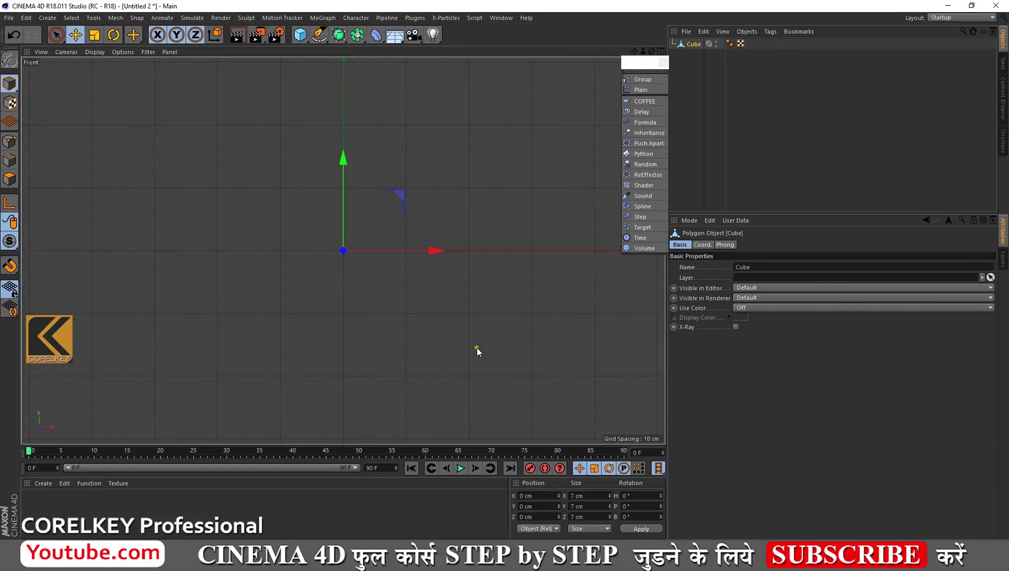
scroll(337, 279, "up", 5)
scroll(338, 279, "up", 3)
Lower the cube's axis 3.514 cm to its base and return to Perspective view
left_click(11, 205)
left_click_drag(340, 152, 338, 167)
left_click(10, 203)
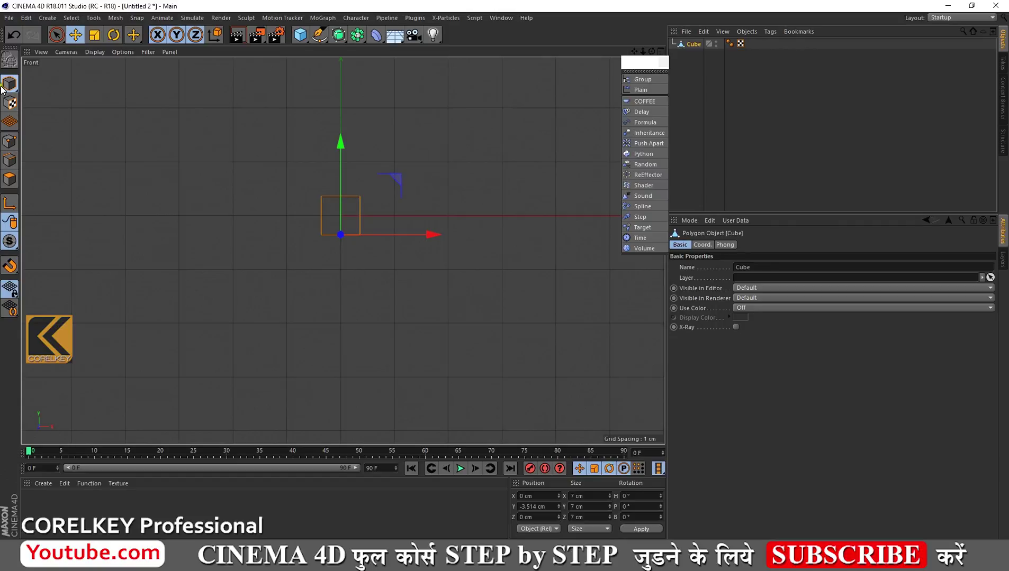
scroll(289, 197, "up", 1)
middle_click(244, 145)
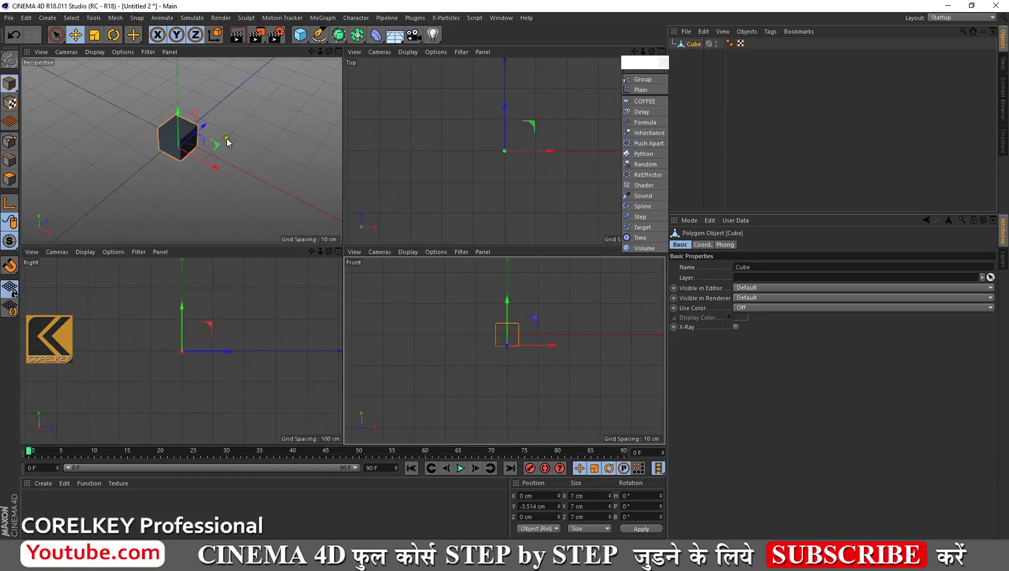
scroll(481, 242, "down", 2)
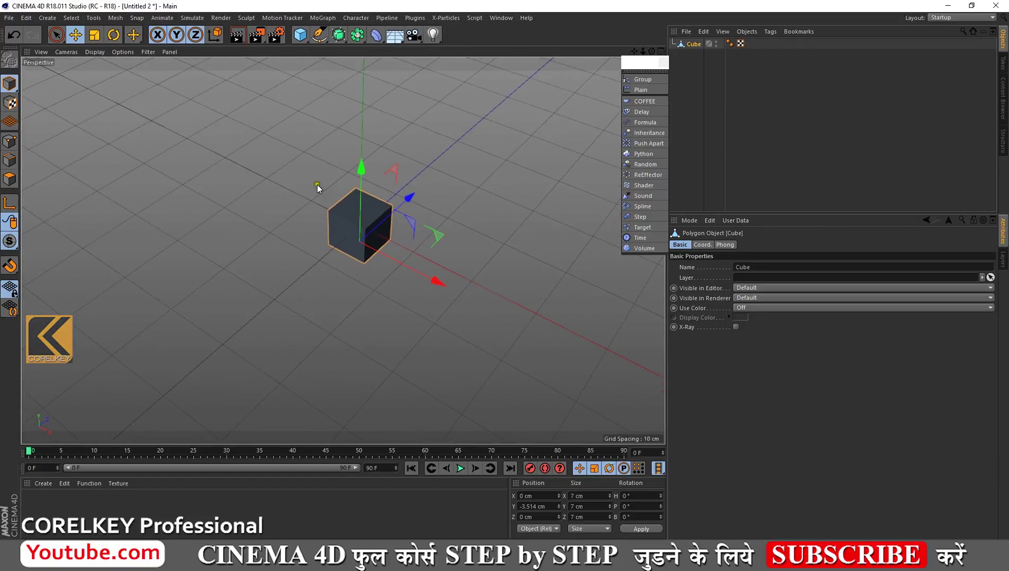
Add a 400 cm plane and display it with Gouraud Shading (Lines)
left_click(297, 44)
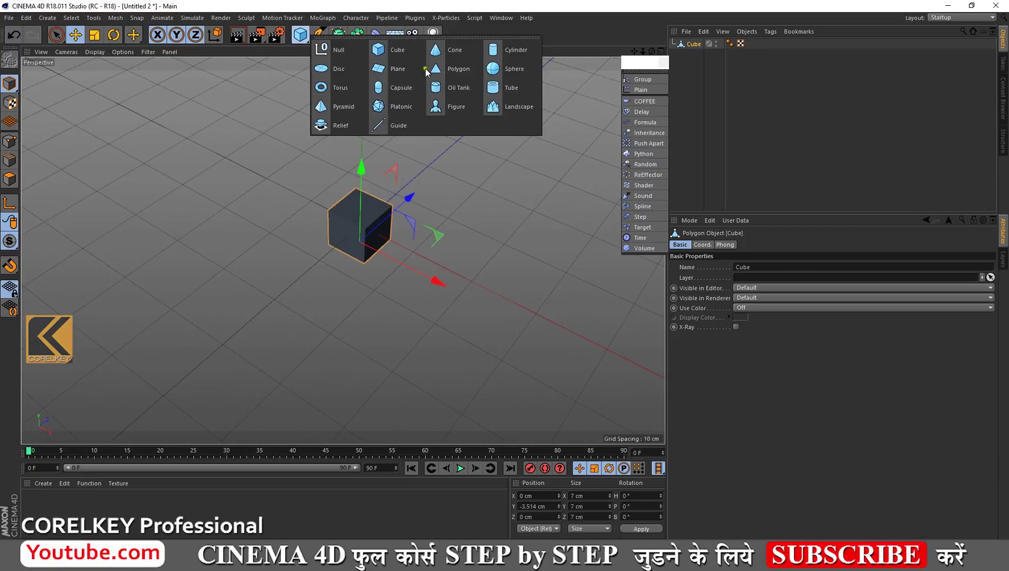
left_click(402, 73)
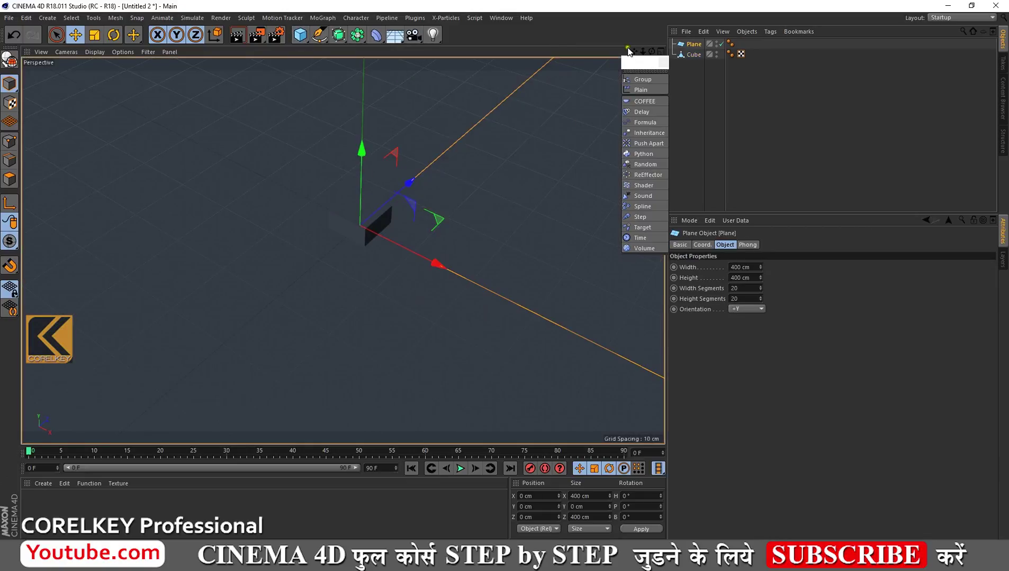
left_click_drag(635, 59, 832, 249)
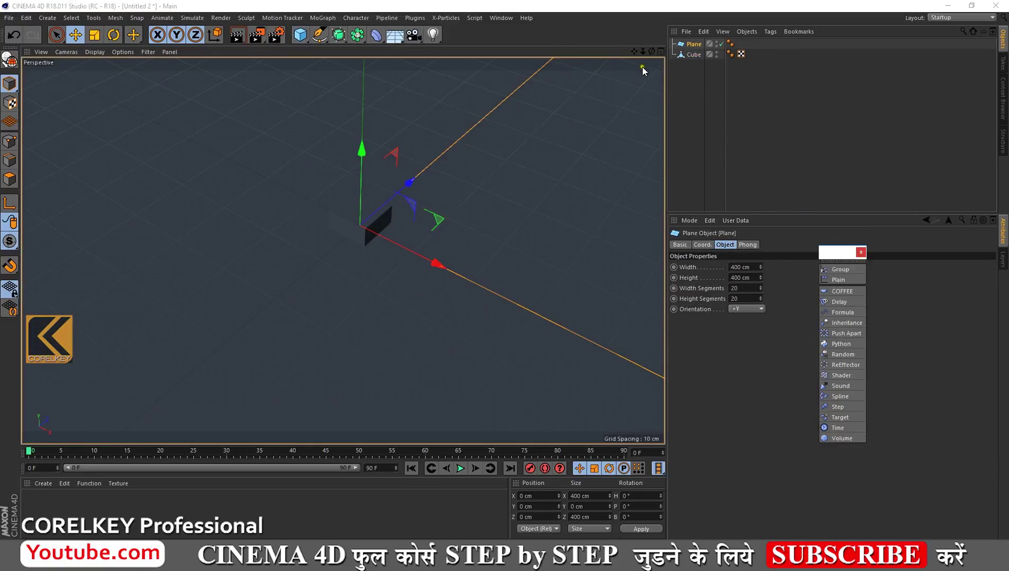
left_click_drag(642, 50, 505, 278)
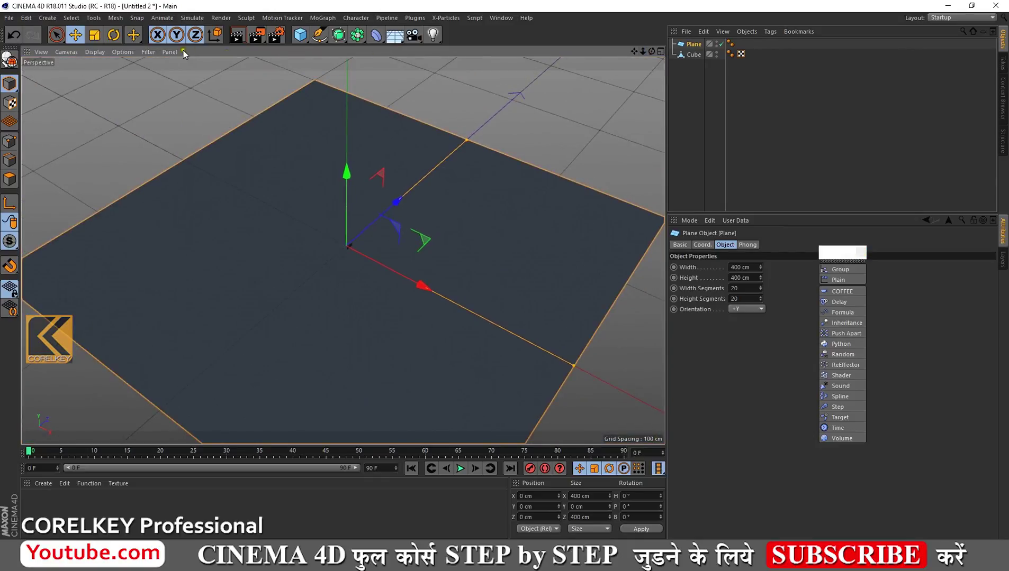
left_click(101, 49)
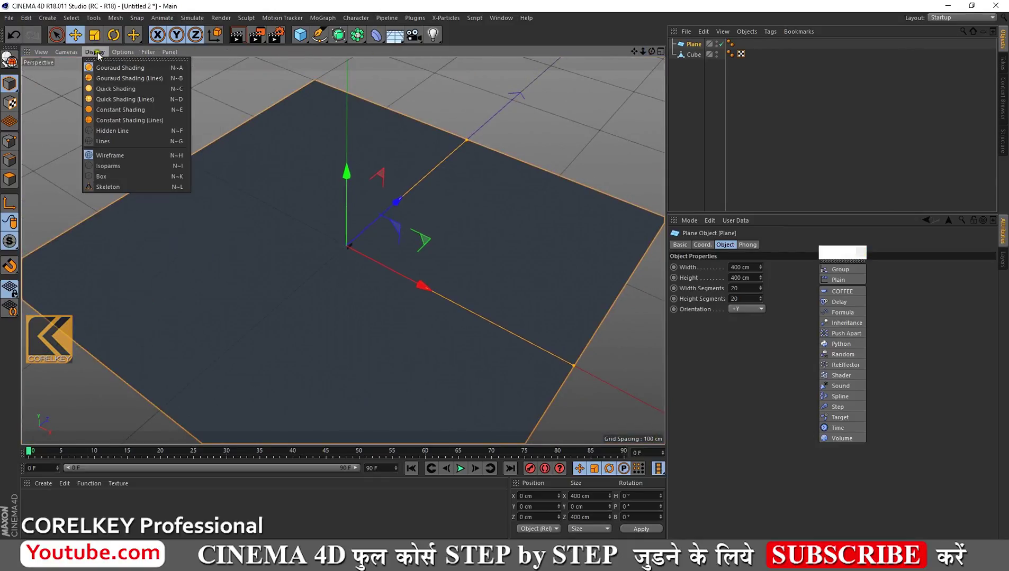
left_click(101, 79)
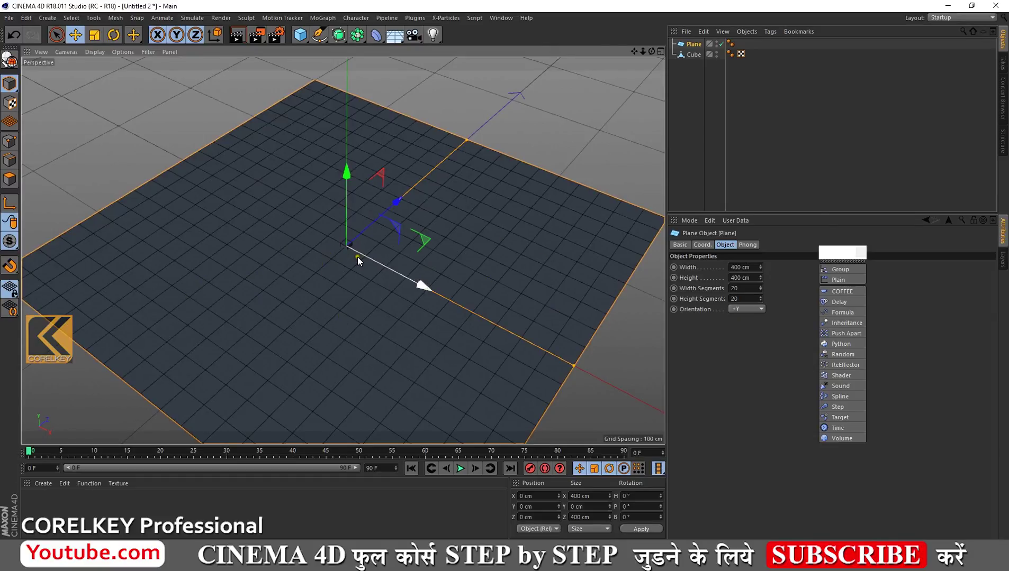
scroll(358, 257, "up", 2)
scroll(356, 256, "up", 2)
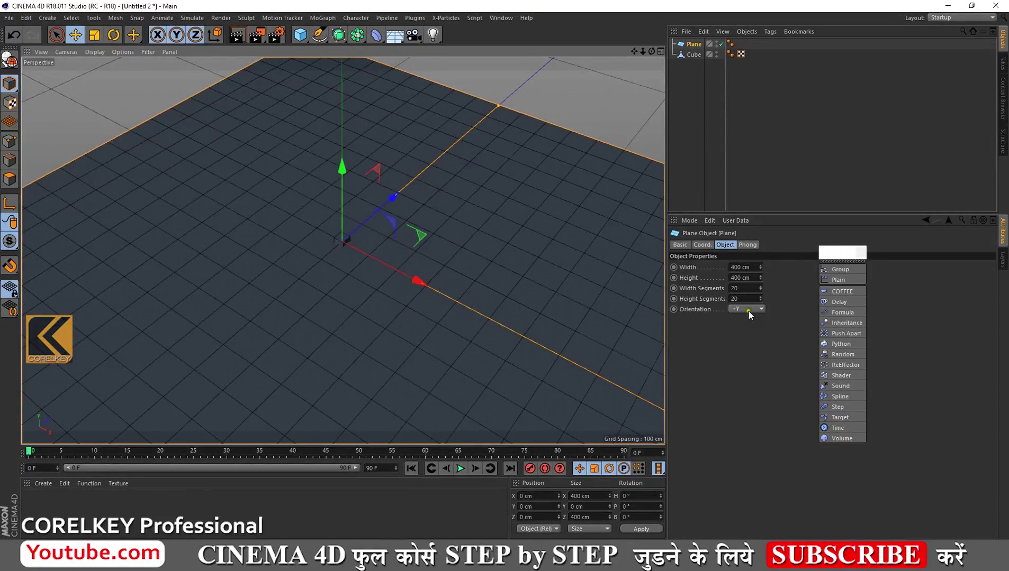
Set the plane's width and height segments to 50
left_click_drag(760, 287, 760, 286)
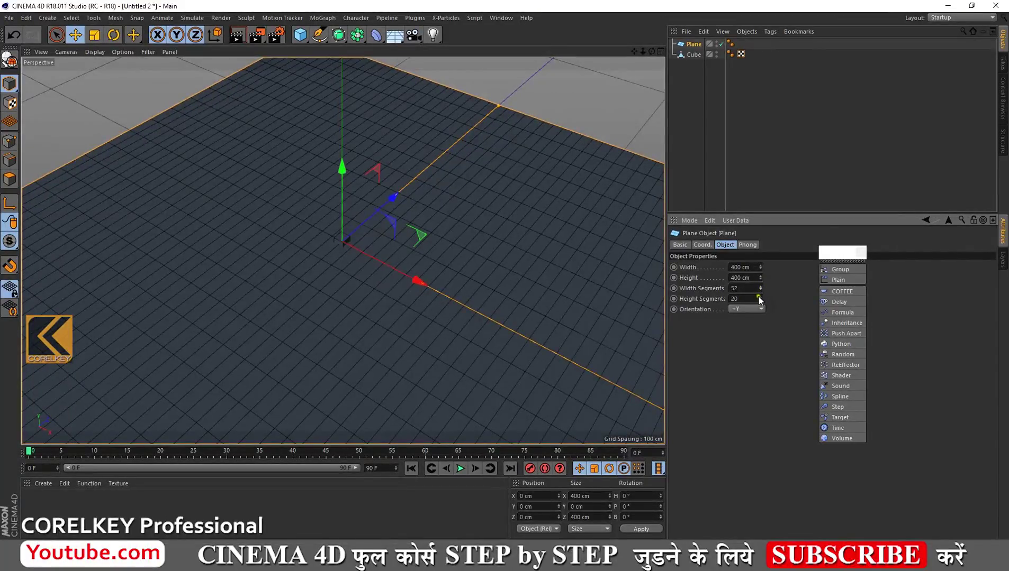
left_click(734, 288)
type("50")
key("Tab")
type("50")
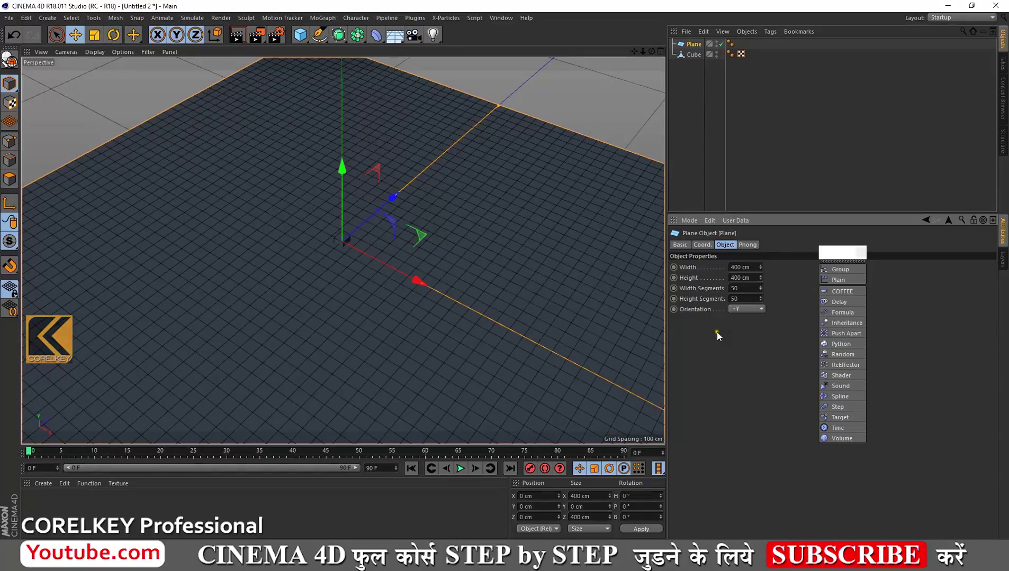
scroll(411, 258, "down", 3)
scroll(411, 258, "down", 2)
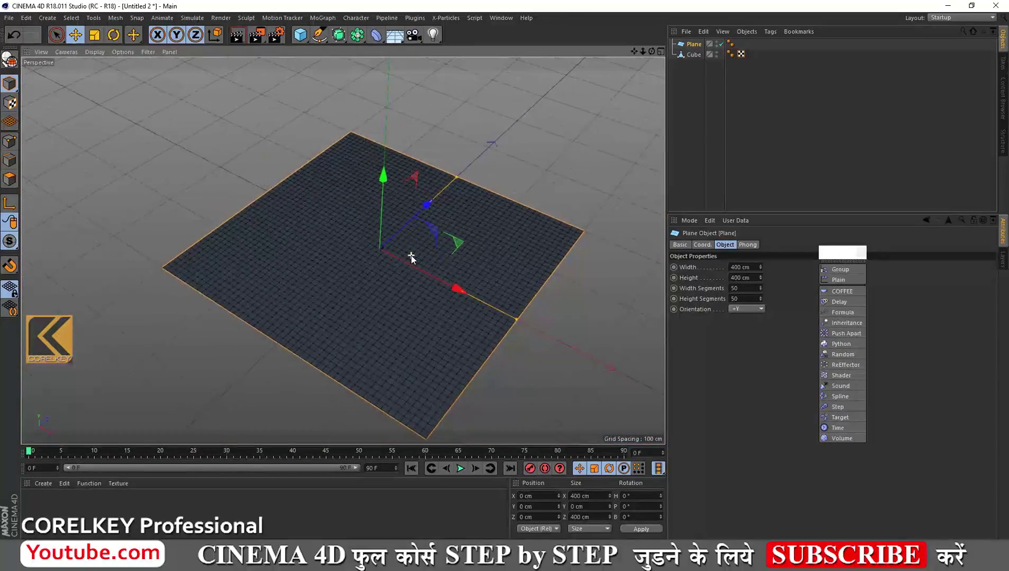
left_click_drag(635, 51, 496, 276)
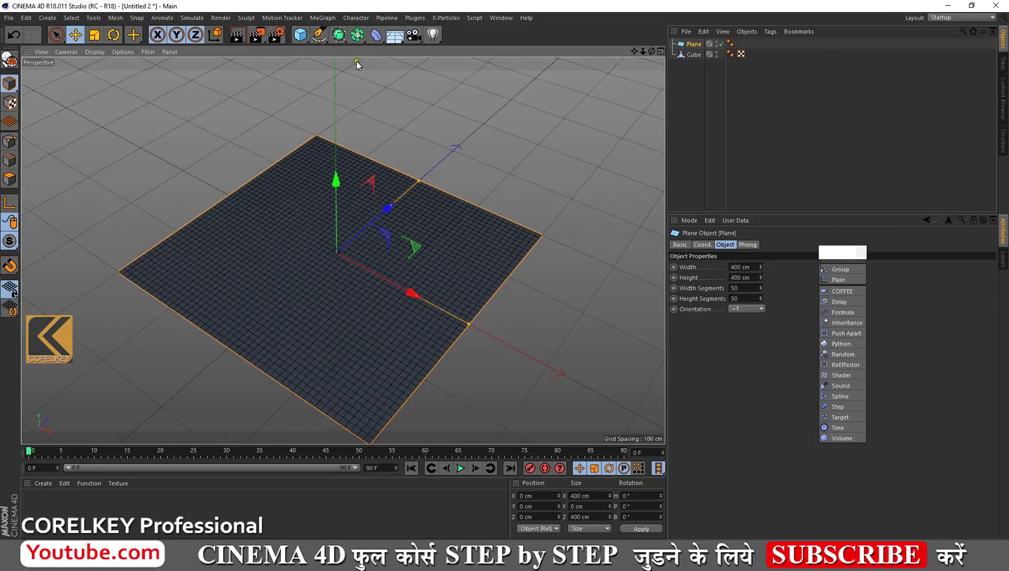
Add a Cloner holding the cube, in Object mode with the Plane as its object
left_click(353, 19)
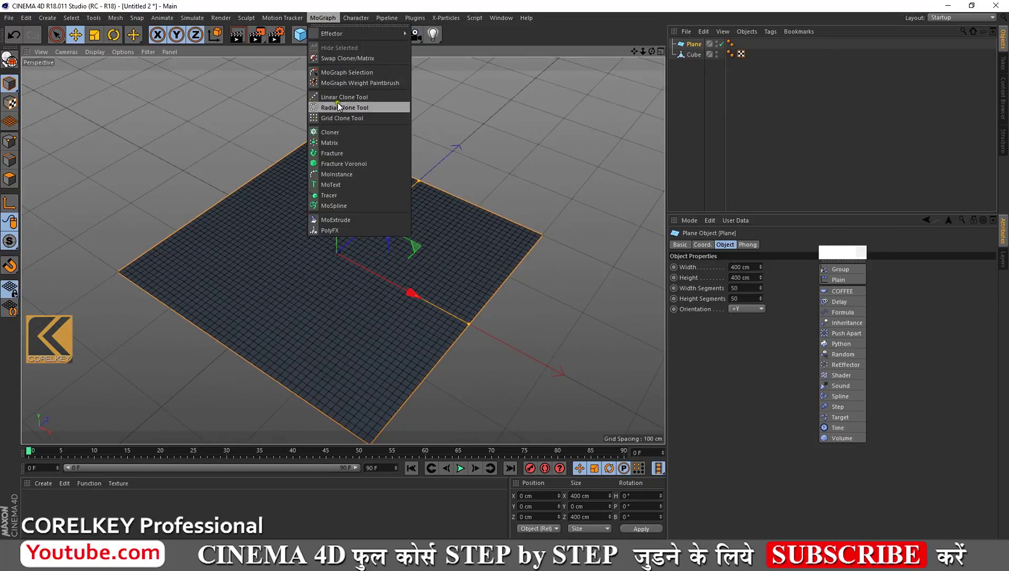
left_click(339, 132)
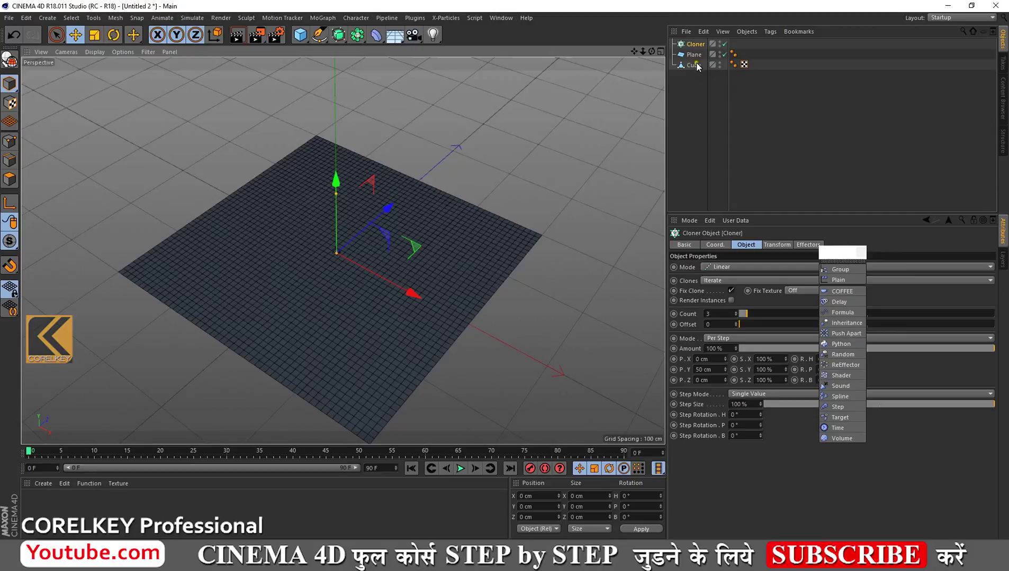
left_click_drag(694, 65, 695, 47)
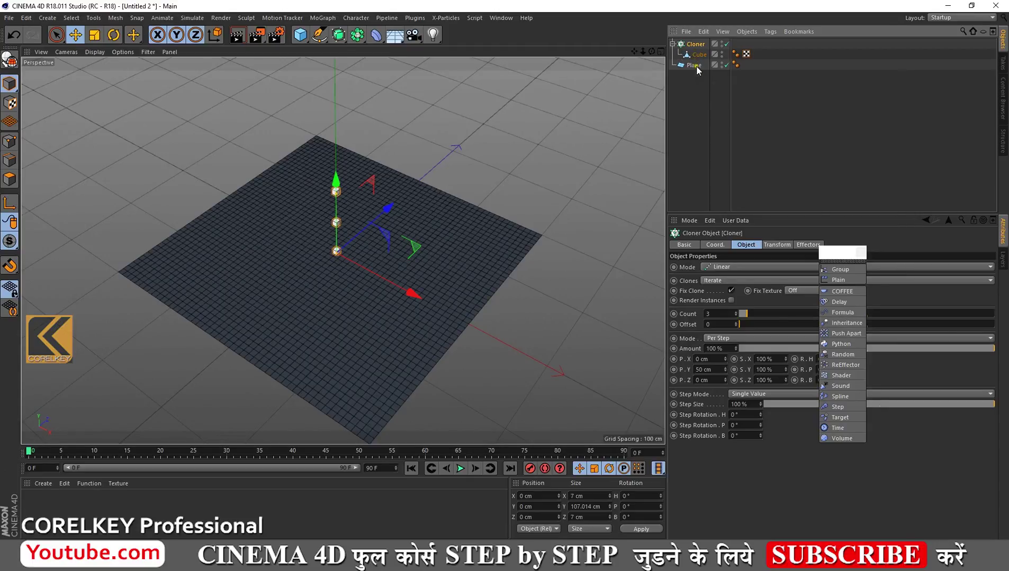
left_click(729, 272)
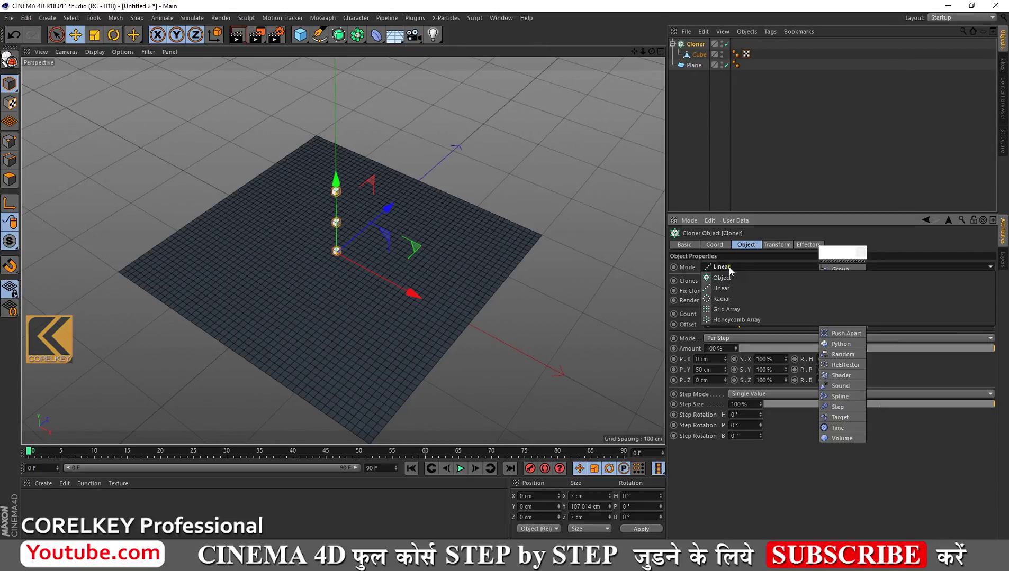
left_click(733, 279)
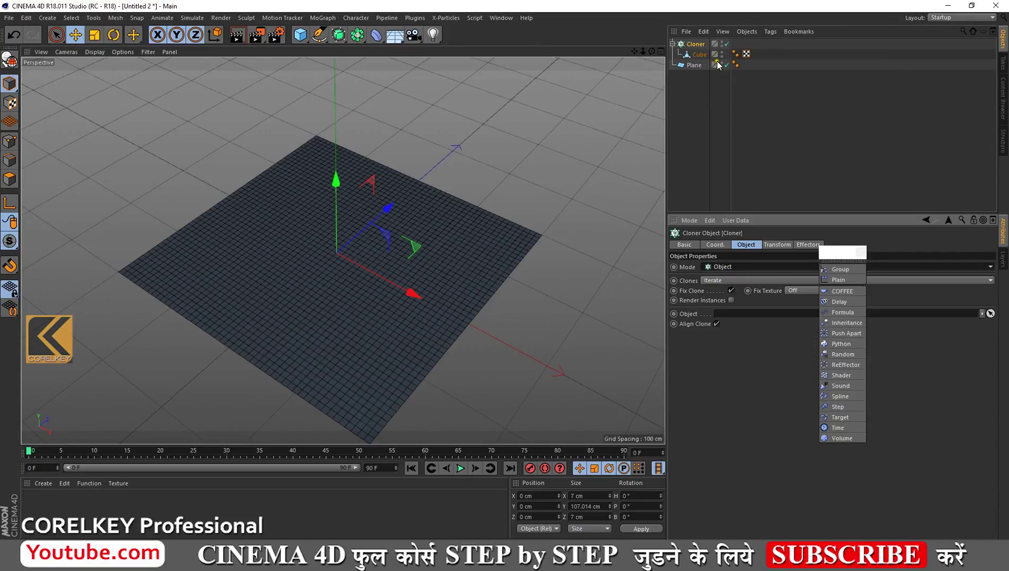
left_click_drag(693, 65, 733, 315)
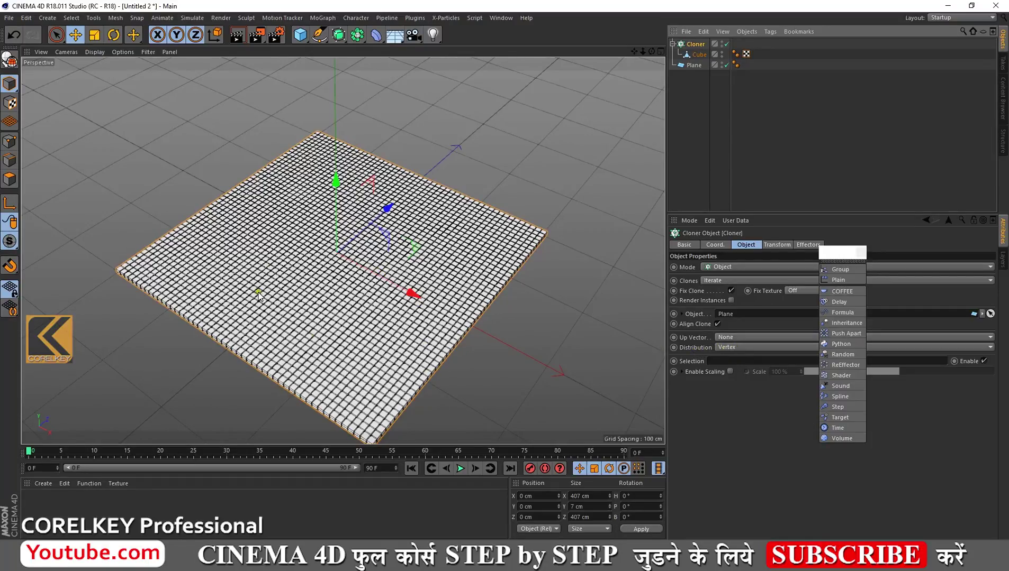
Keep the Cloner's Vertex distribution and add a Shader effector from the floating palette
left_click(734, 347)
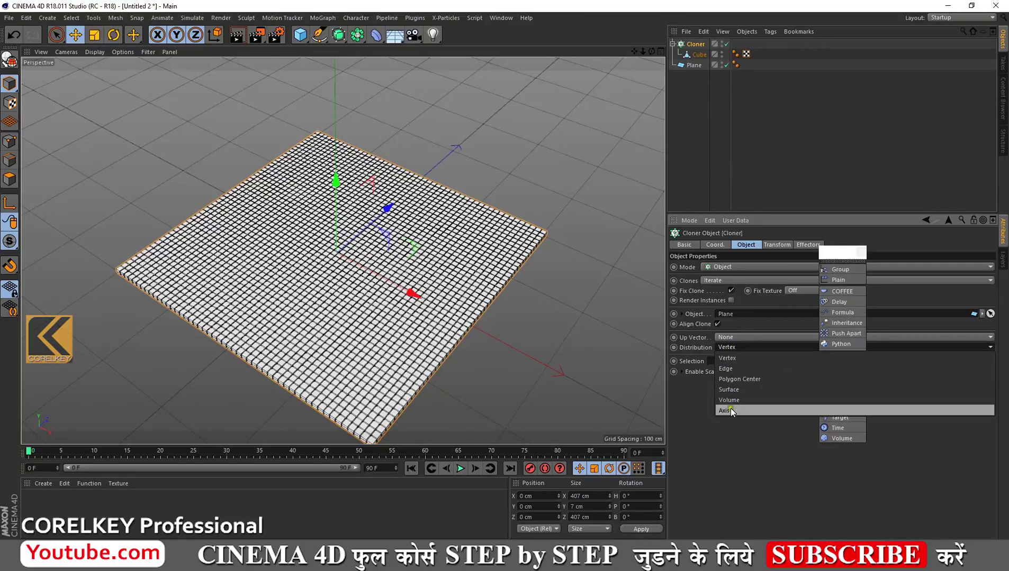
left_click(734, 347)
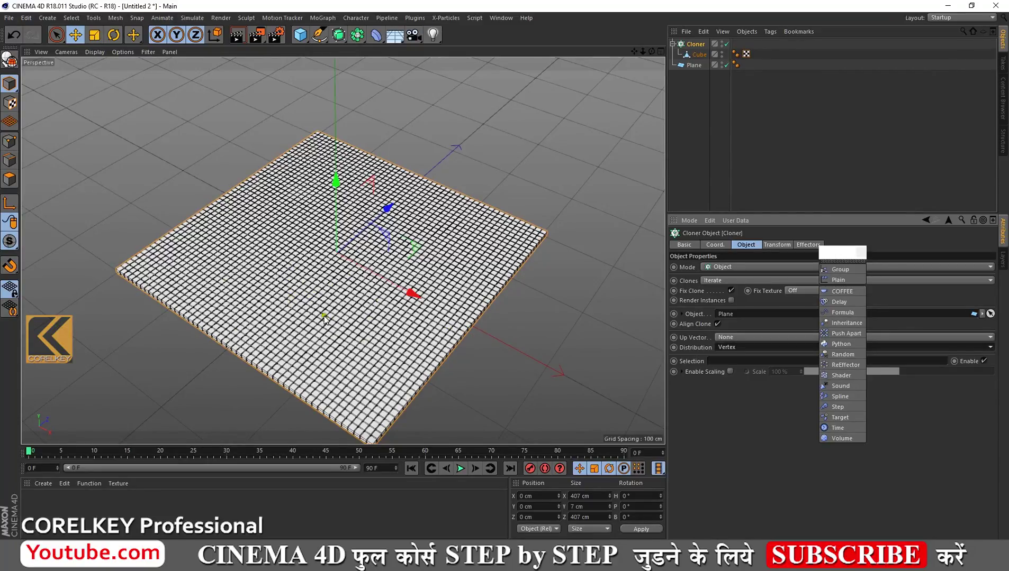
scroll(409, 291, "up", 3)
scroll(408, 291, "up", 2)
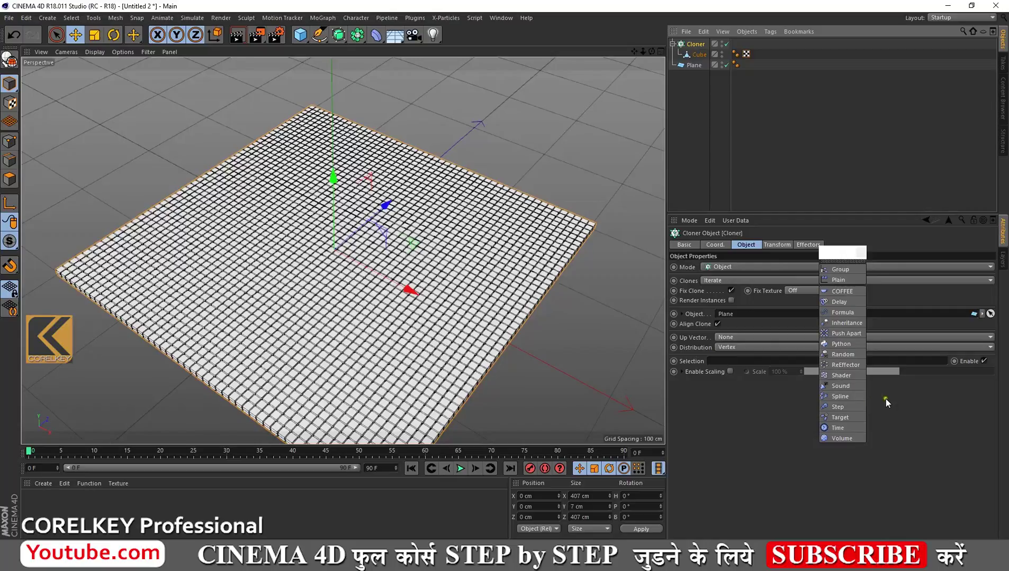
left_click(841, 375)
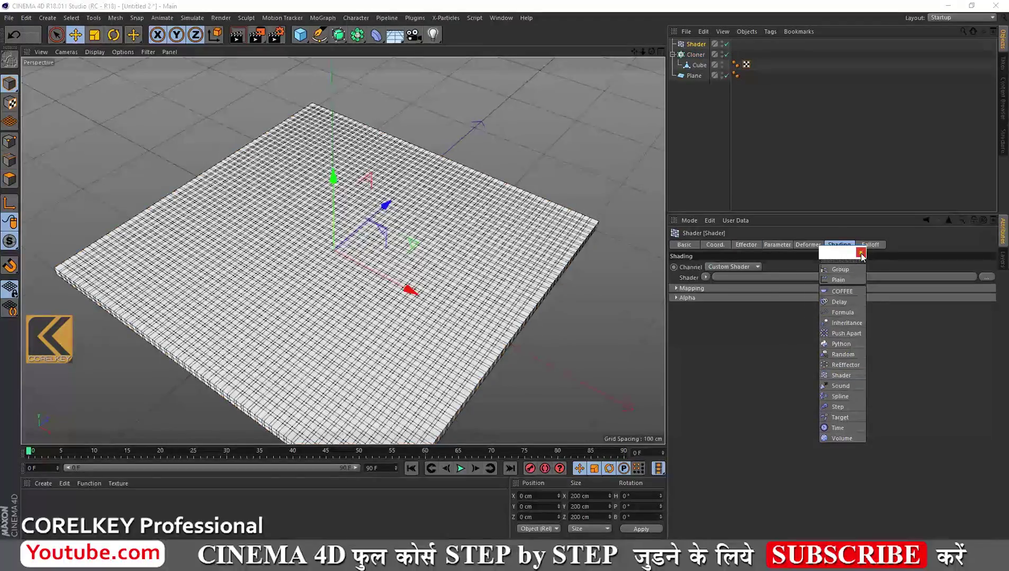
Check that Shader appears in the Cloner's Effectors list, then select the Shader effector
left_click(860, 253)
left_click(695, 55)
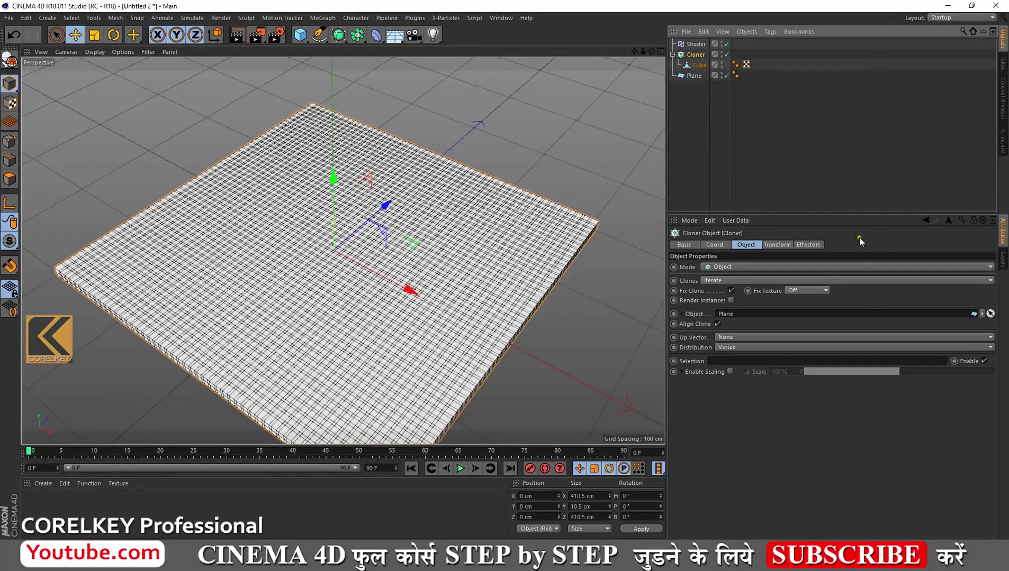
left_click(809, 245)
left_click(726, 268)
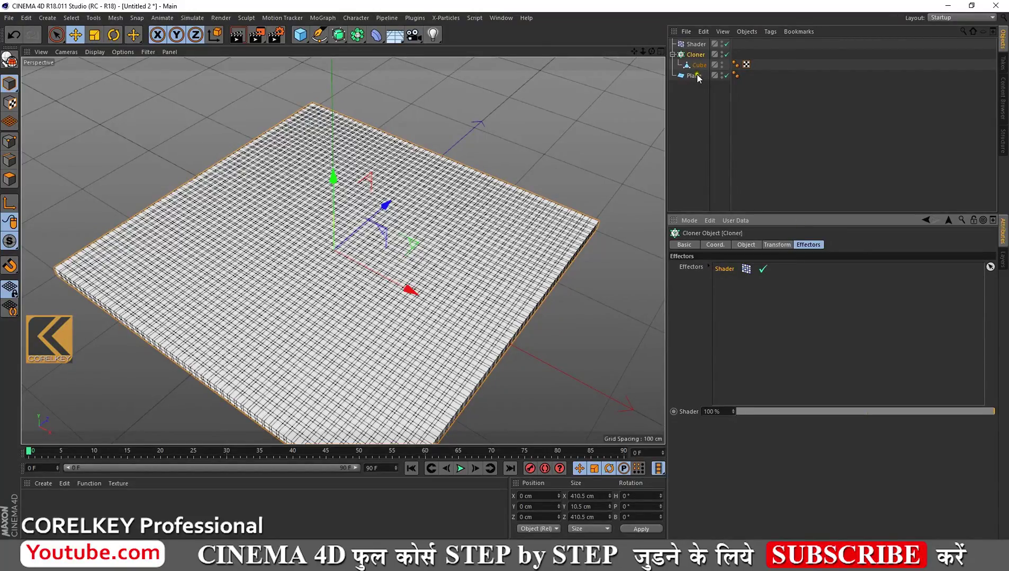
left_click(696, 44)
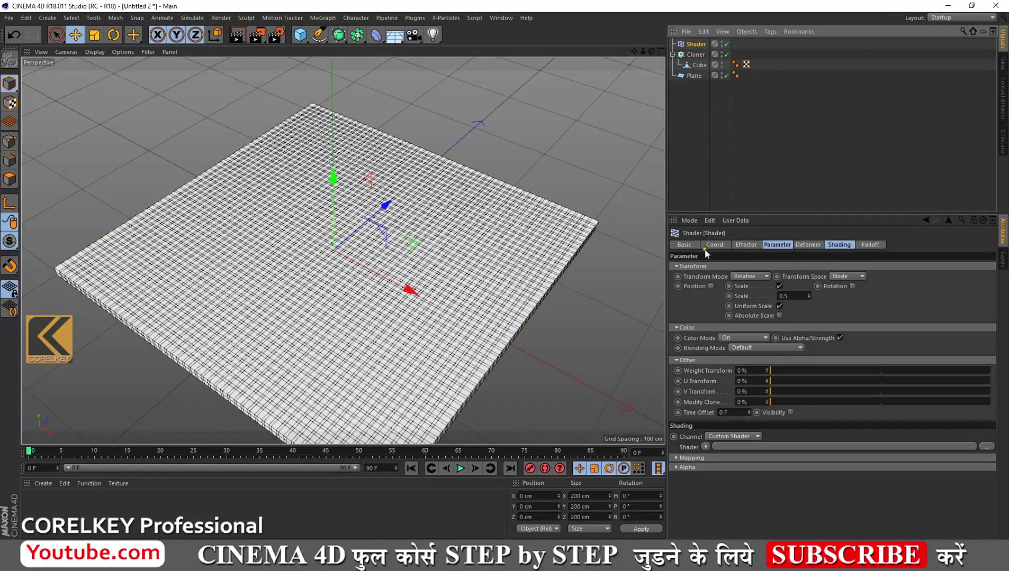
Enable the Shader effector's Position and offset clones 21 cm on Z
left_click_drag(770, 214, 764, 167)
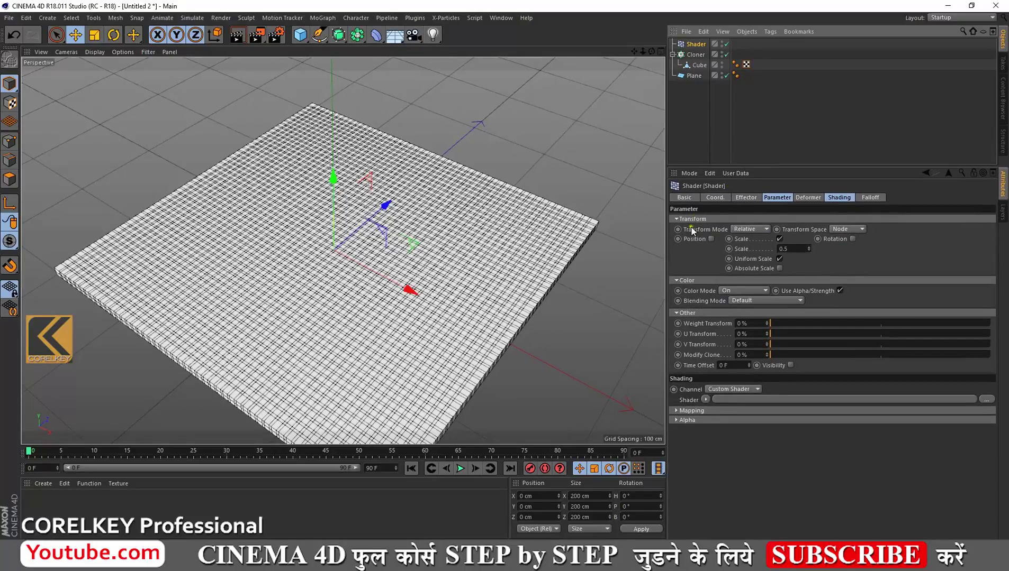
left_click(780, 239)
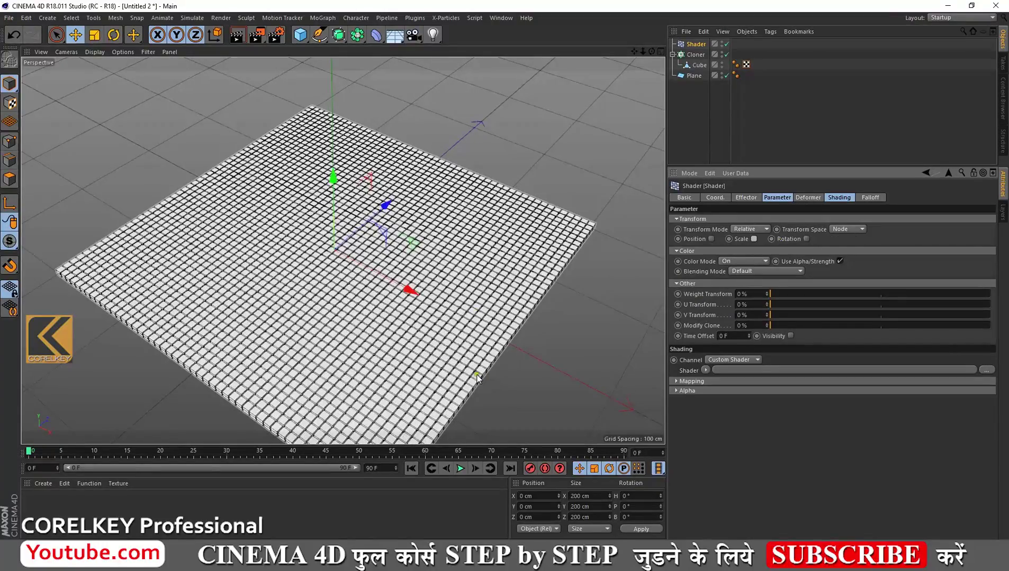
scroll(476, 314, "up", 3)
scroll(476, 314, "up", 2)
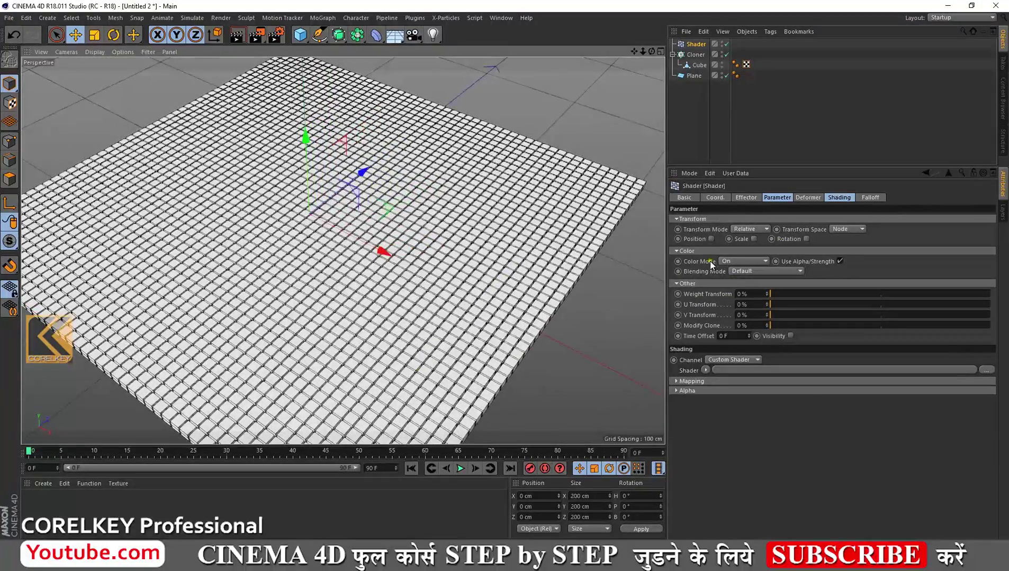
left_click(711, 239)
mouse_move(739, 269)
left_mouse_down()
mouse_move(739, 292)
mouse_move(740, 272)
left_mouse_up()
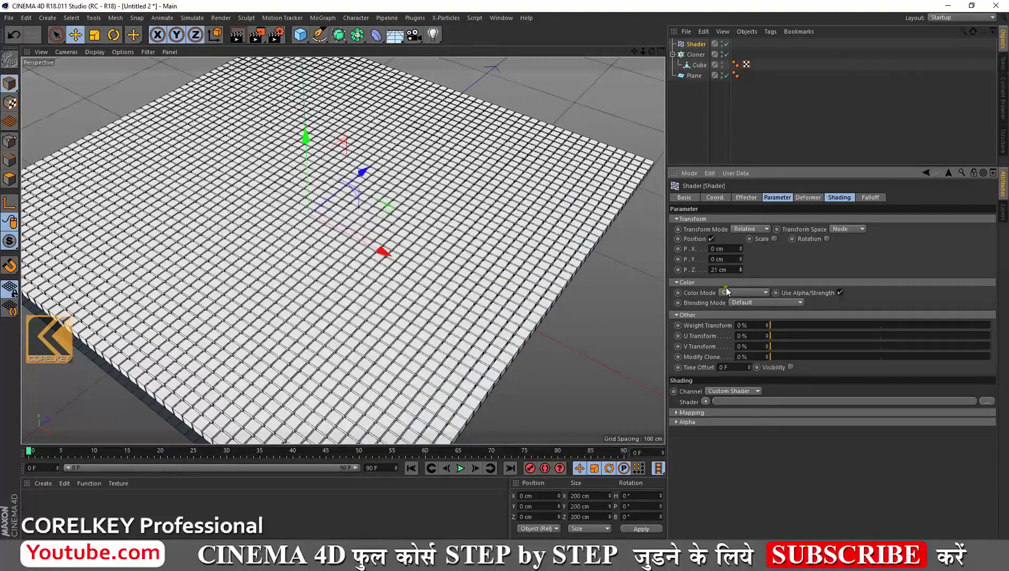
Scale the clones uniformly to 1.36 and rotate them 37° in heading
left_click(776, 239)
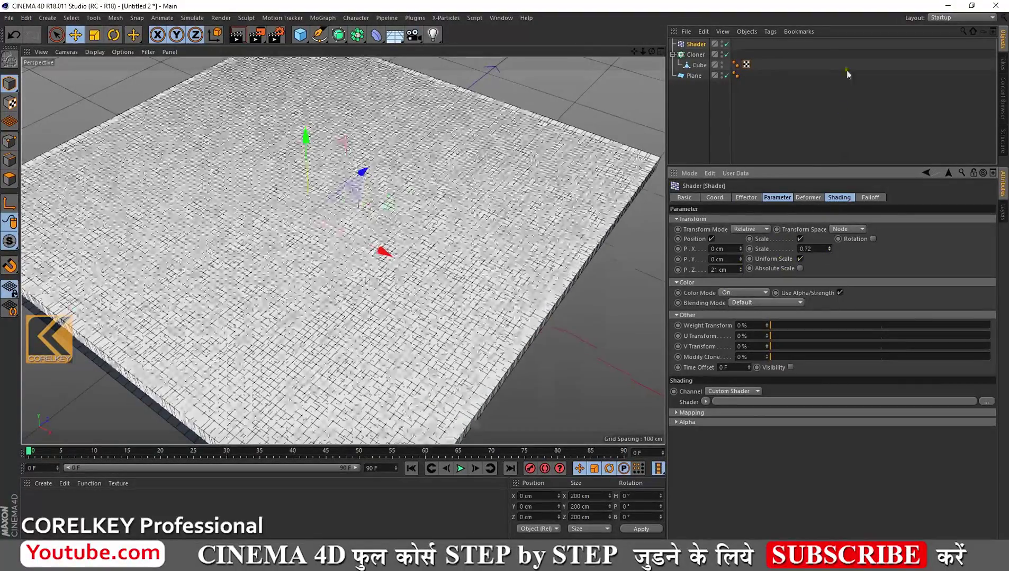
left_click_drag(830, 249, 830, 250)
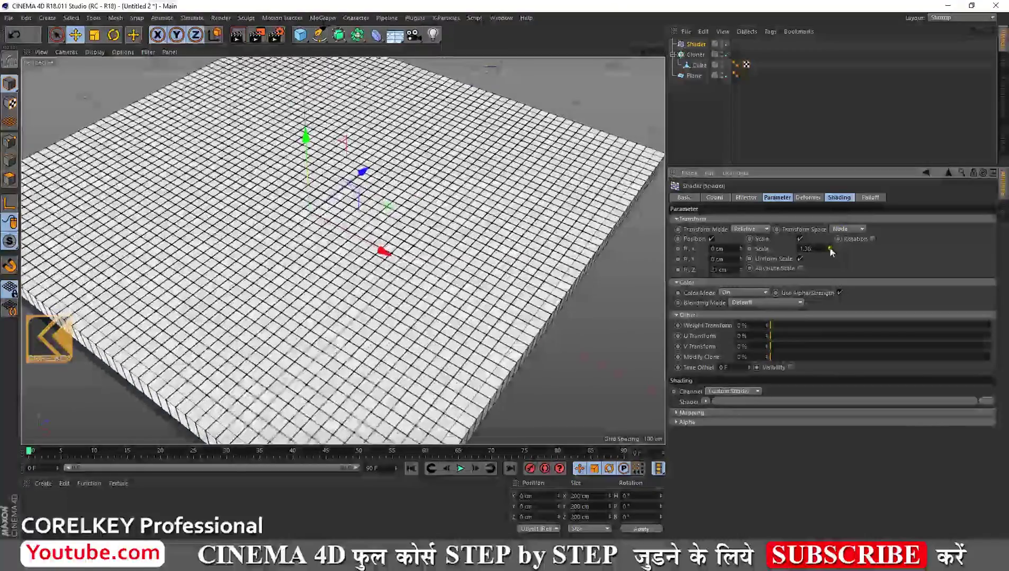
left_click(873, 240)
left_click_drag(901, 249, 901, 250)
left_click(871, 198)
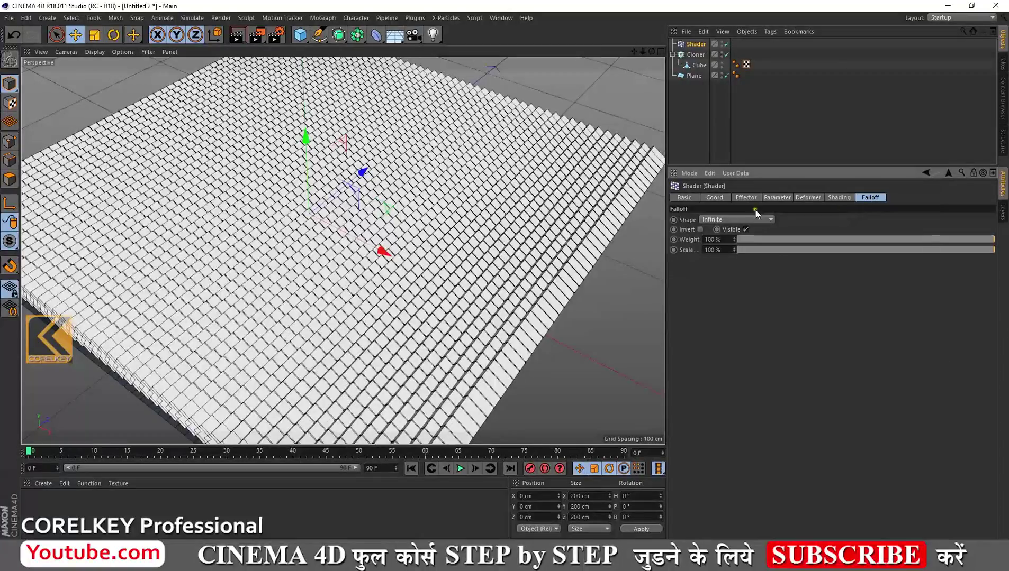
Test a Linear falloff on the Shader effector, then set the falloff shape to None
left_click(746, 220)
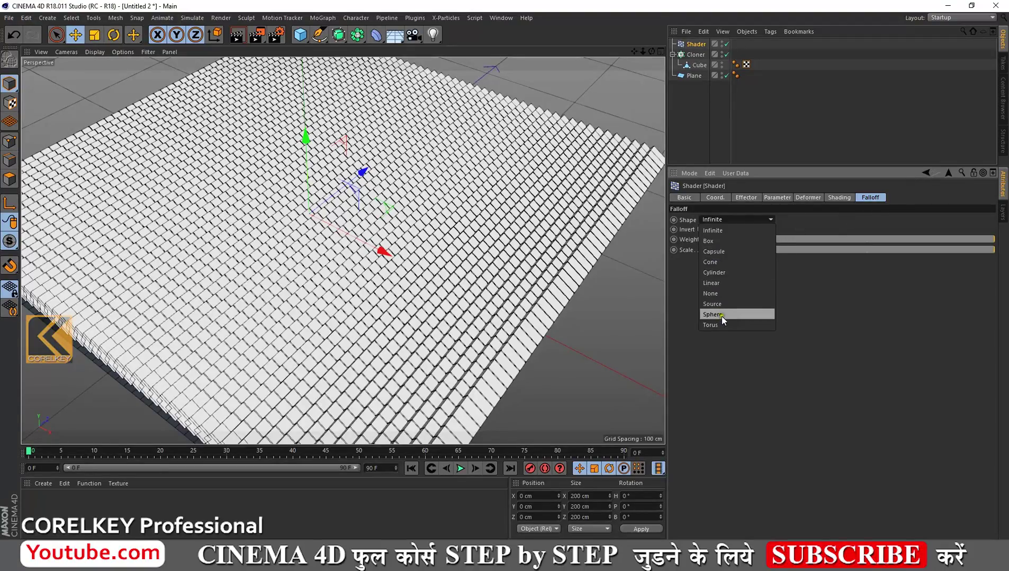
left_click(722, 282)
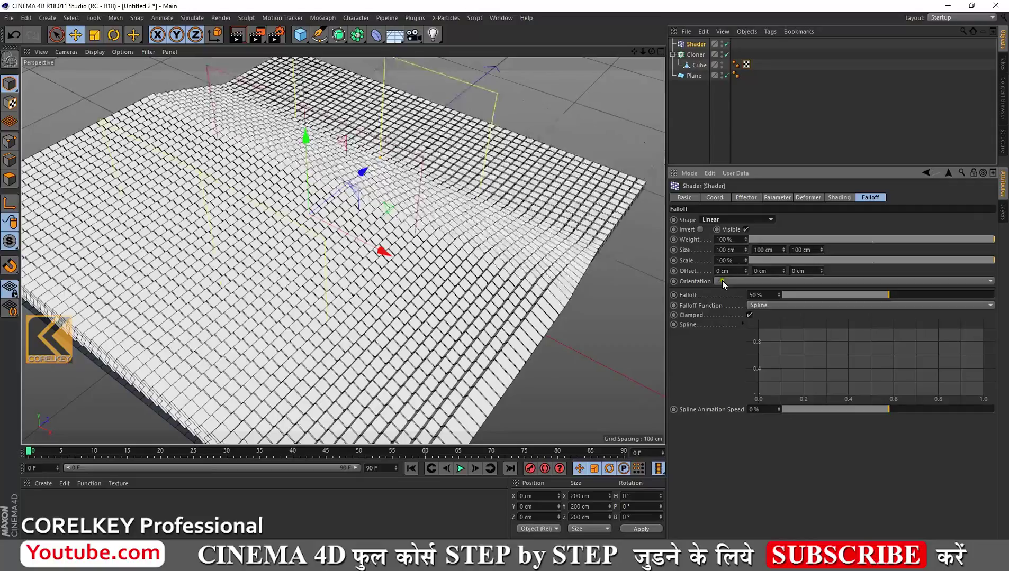
mouse_move(403, 244)
left_mouse_down()
mouse_move(245, 288)
mouse_move(379, 232)
mouse_move(595, 279)
left_mouse_up()
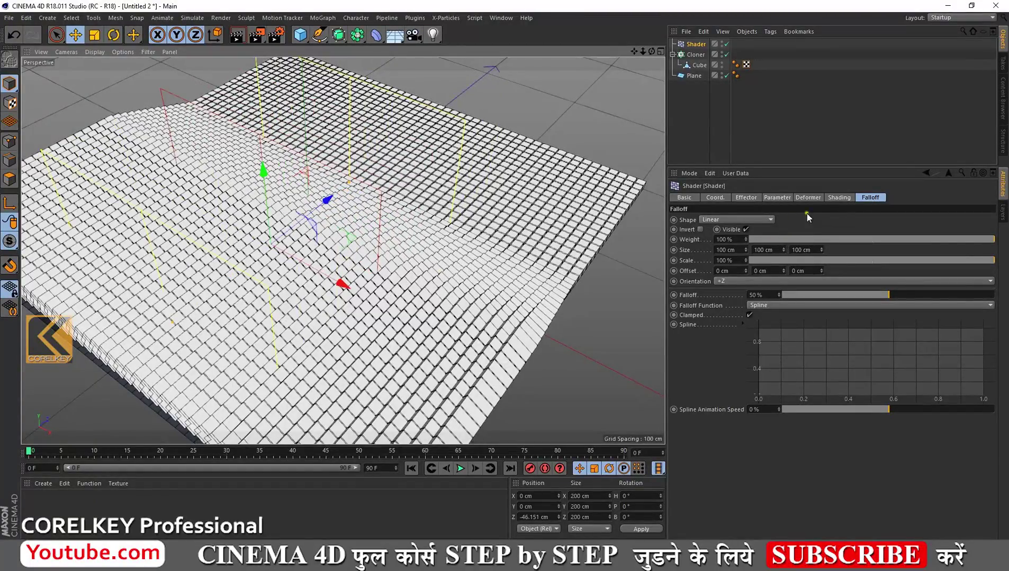
left_click(757, 223)
left_click(719, 289)
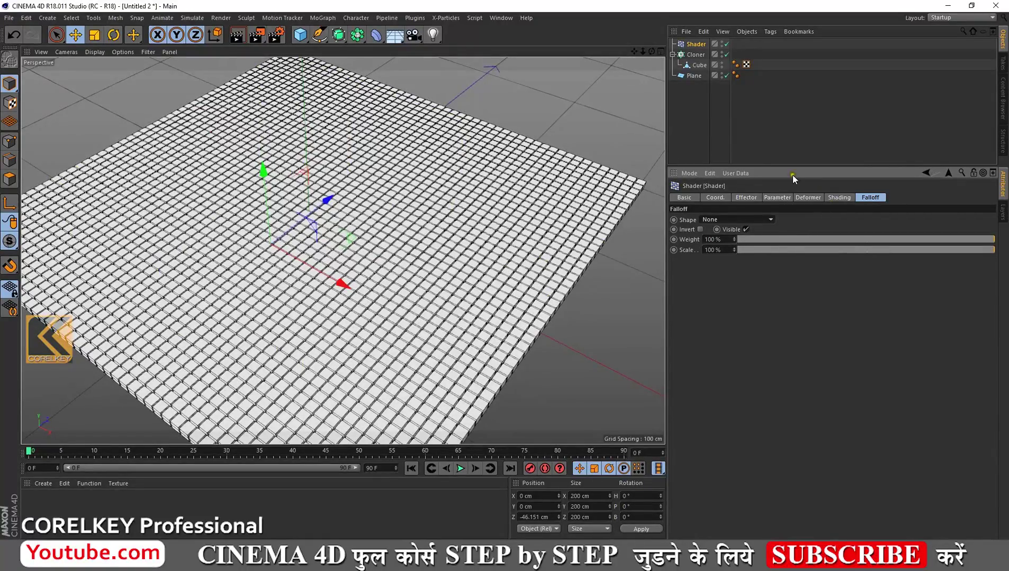
left_click(841, 200)
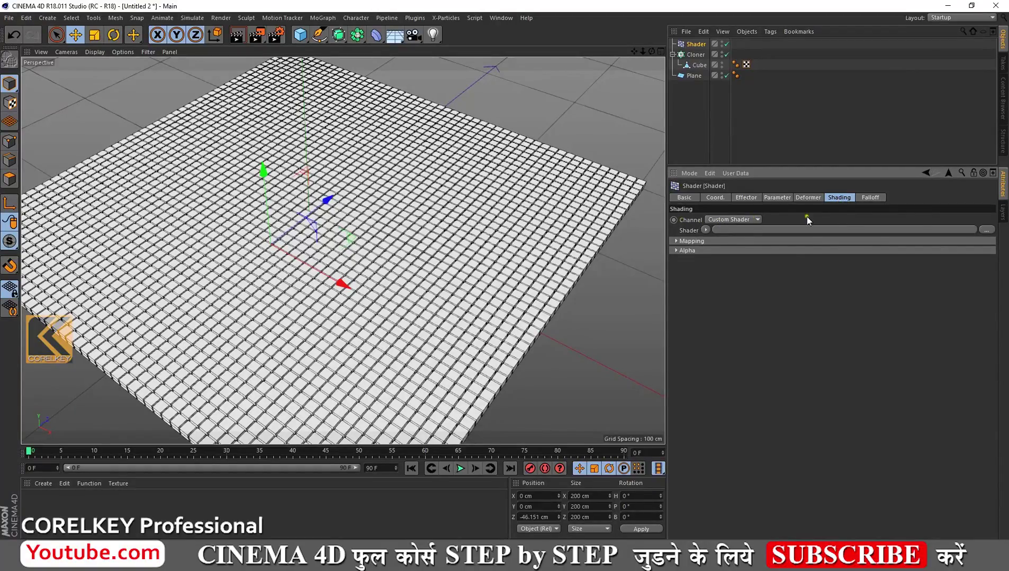
Show the Shader effector's list of shading channels in its Channel dropdown
left_click(754, 223)
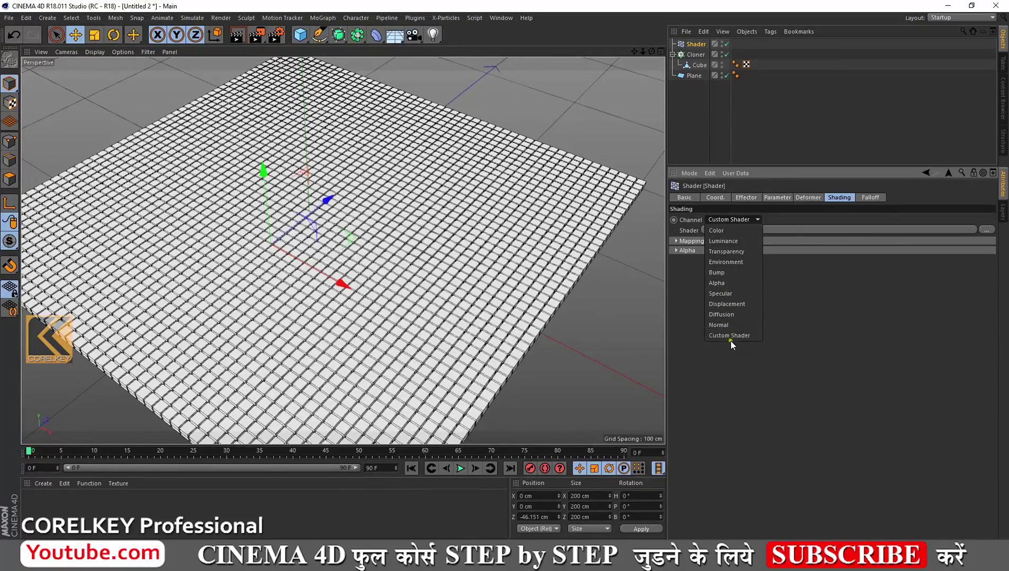
Create a new Mat material, move its editor aside, and list the Shader effector's channels
double_click(66, 507)
double_click(34, 504)
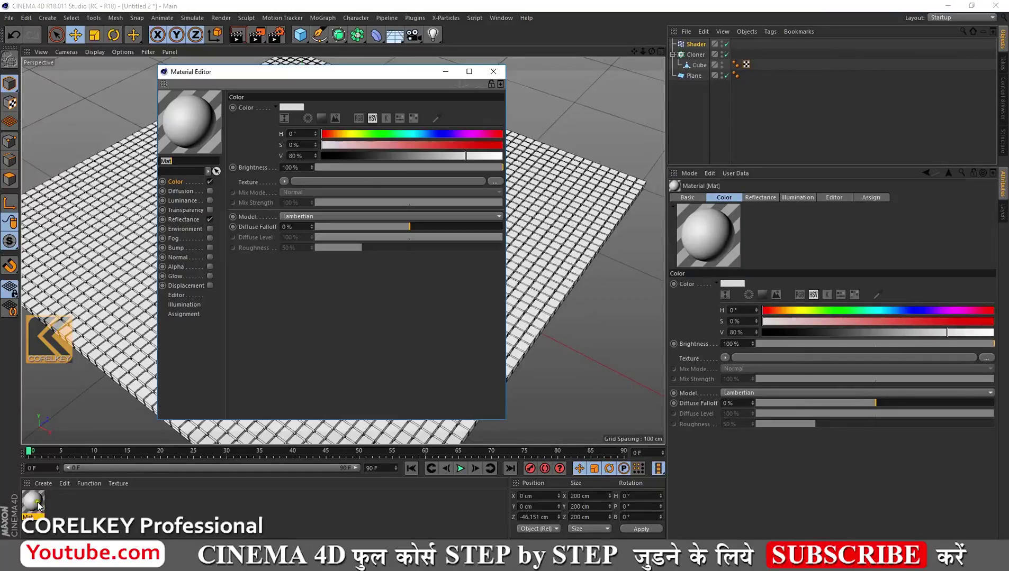
left_click_drag(314, 80, 531, 138)
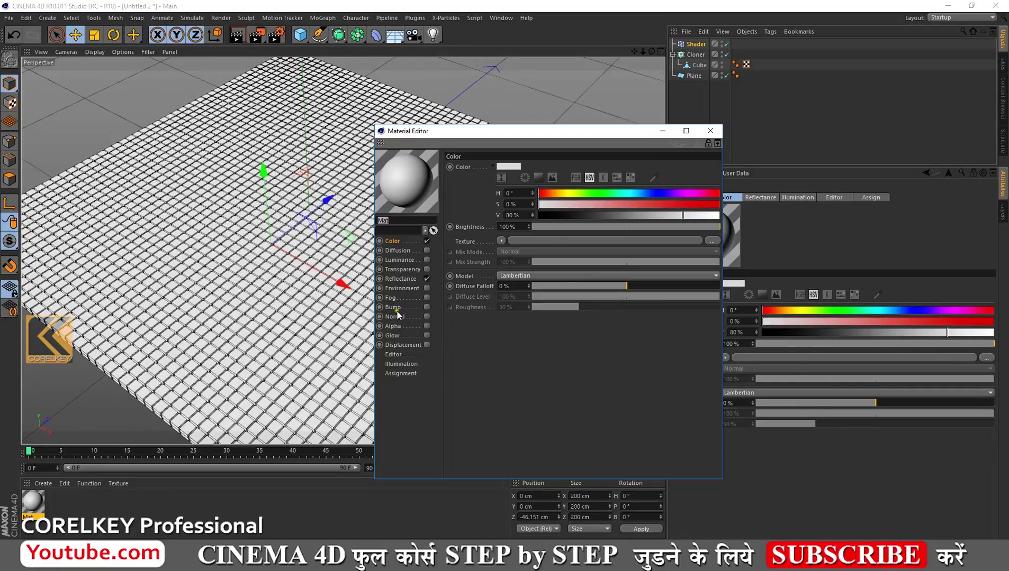
left_click_drag(628, 132, 465, 118)
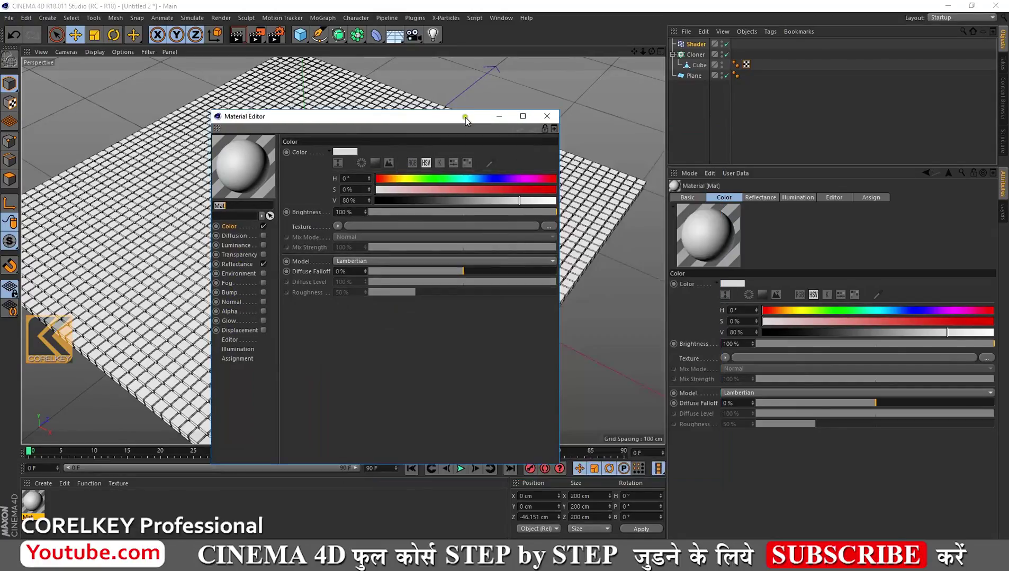
left_click(696, 45)
left_click(743, 219)
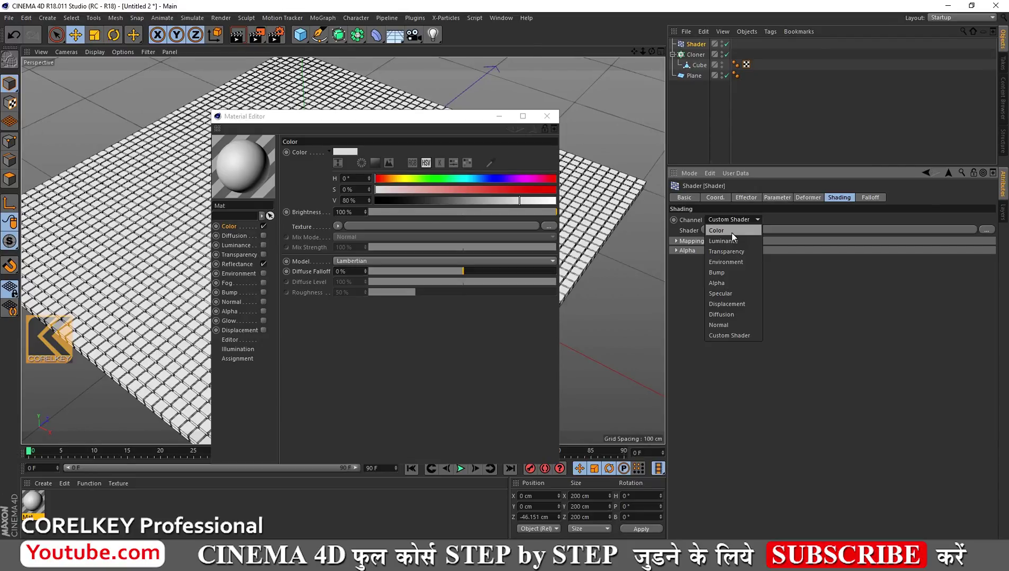
Switch the Shader effector's shading channel from Custom Shader to Color
left_click(239, 247)
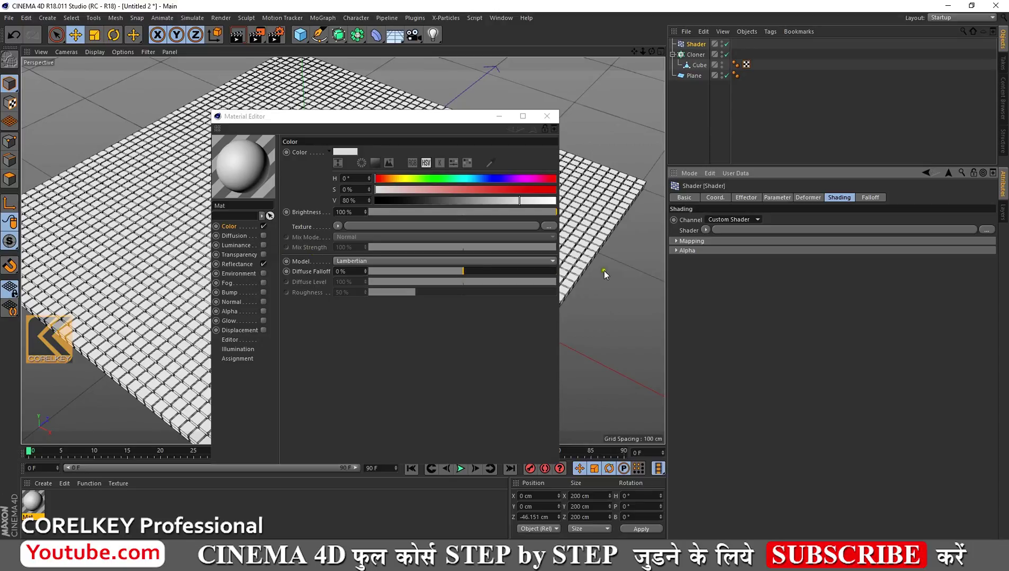
left_click(733, 219)
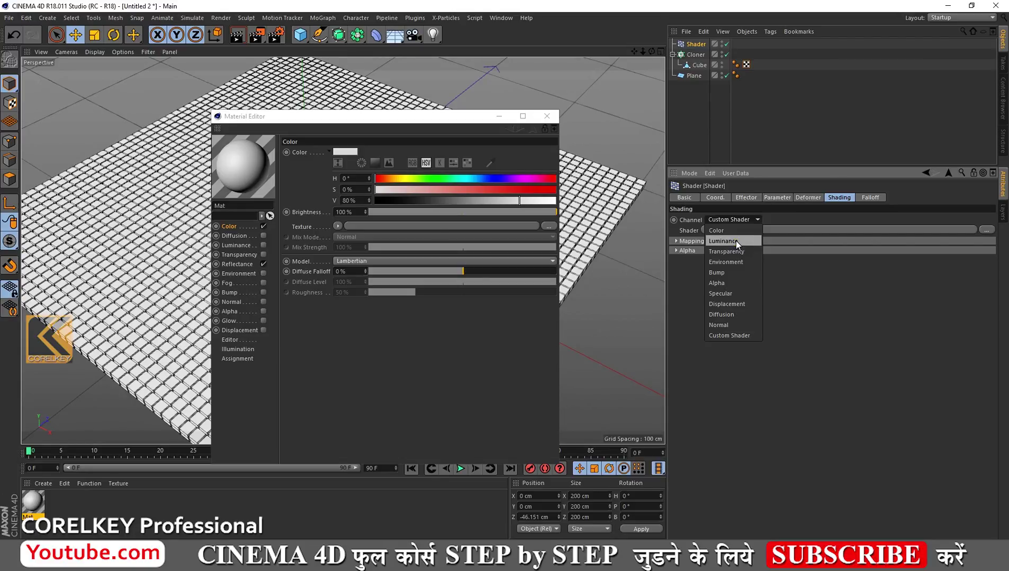
left_click(720, 233)
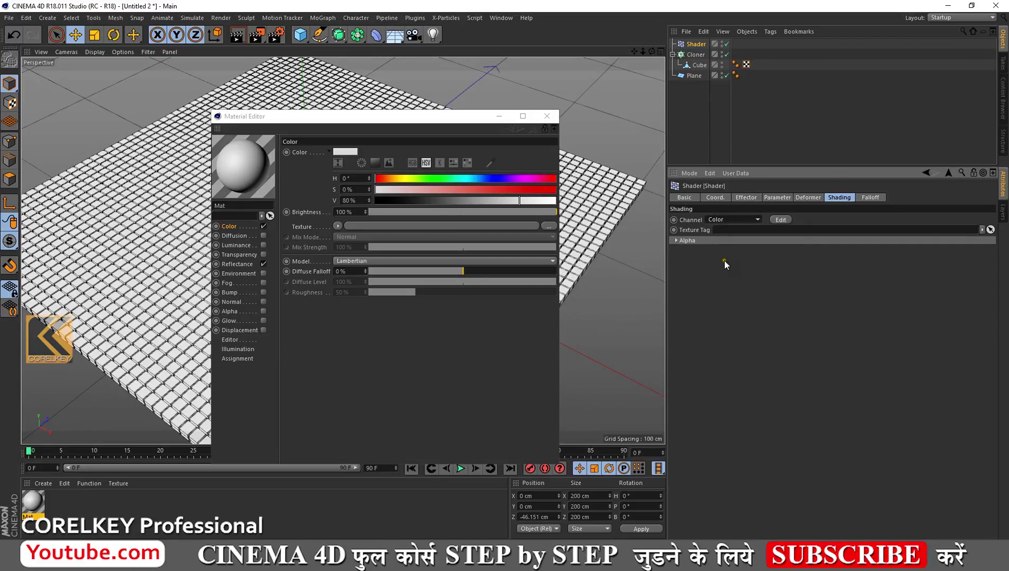
Load the Ck video as the material's Color texture after previewing it in PotPlayer
left_click(240, 229)
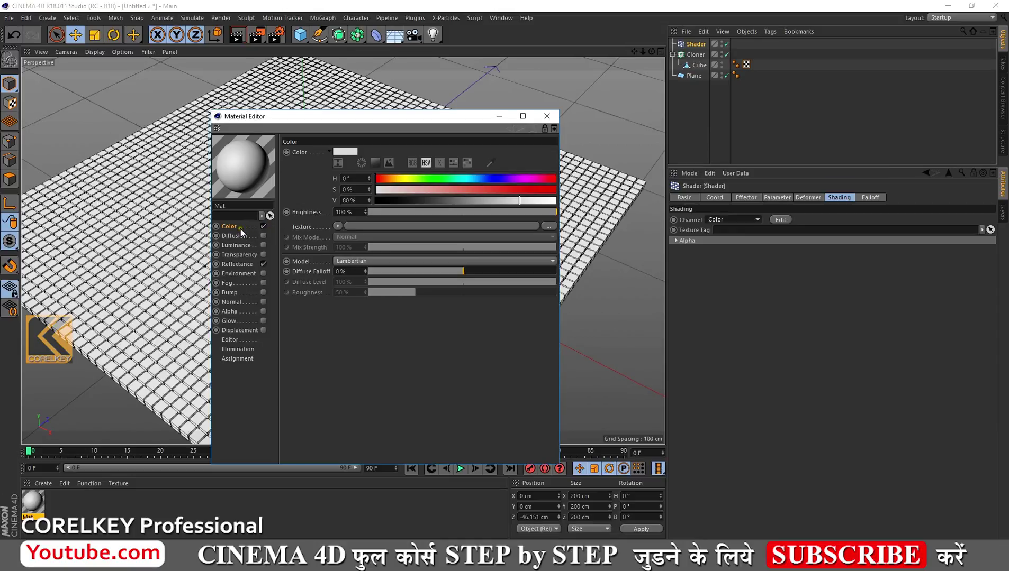
left_click(339, 226)
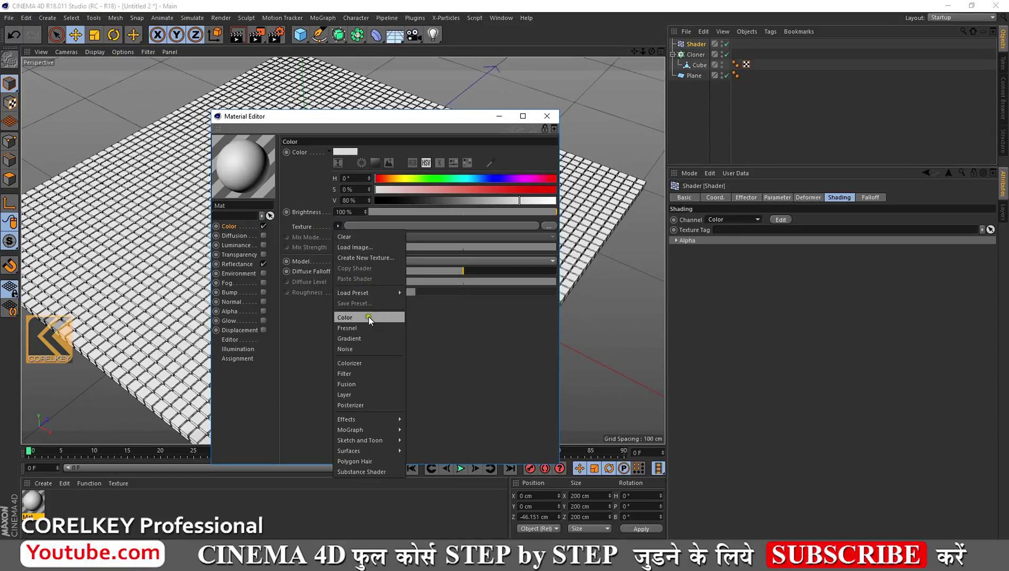
left_click(357, 247)
left_click(563, 205)
right_click(562, 199)
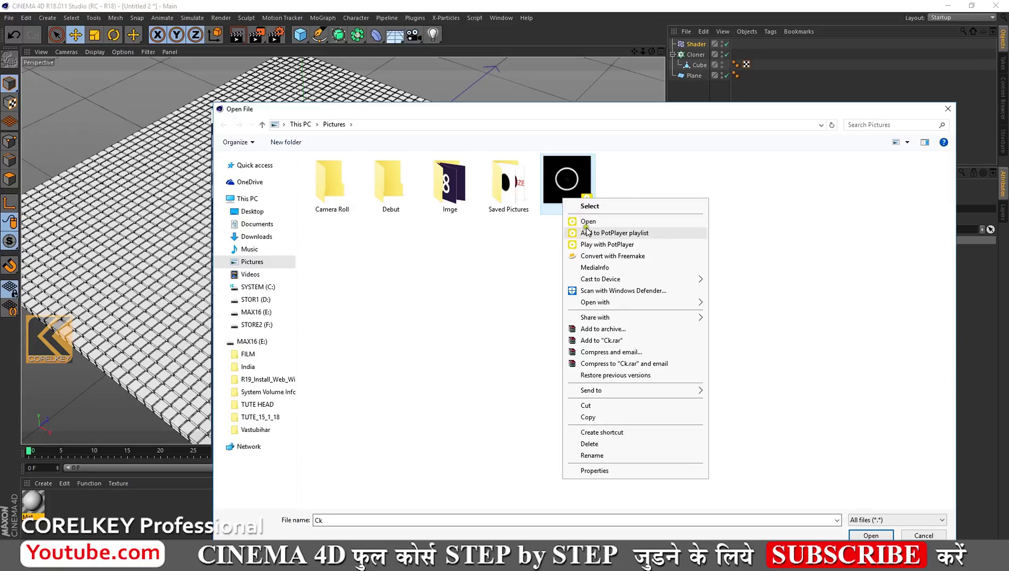
left_click(586, 225)
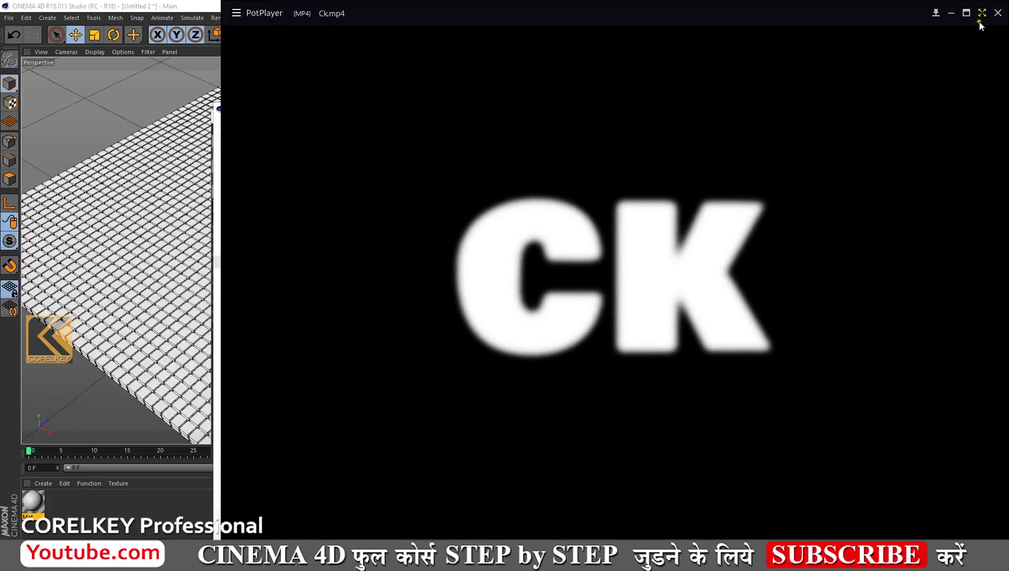
left_click(997, 13)
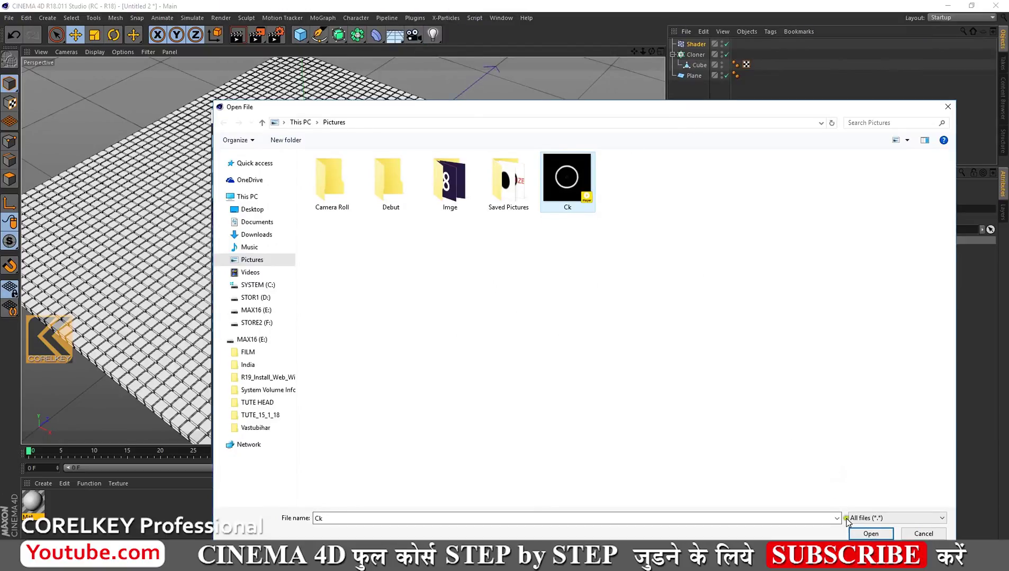
left_click(857, 534)
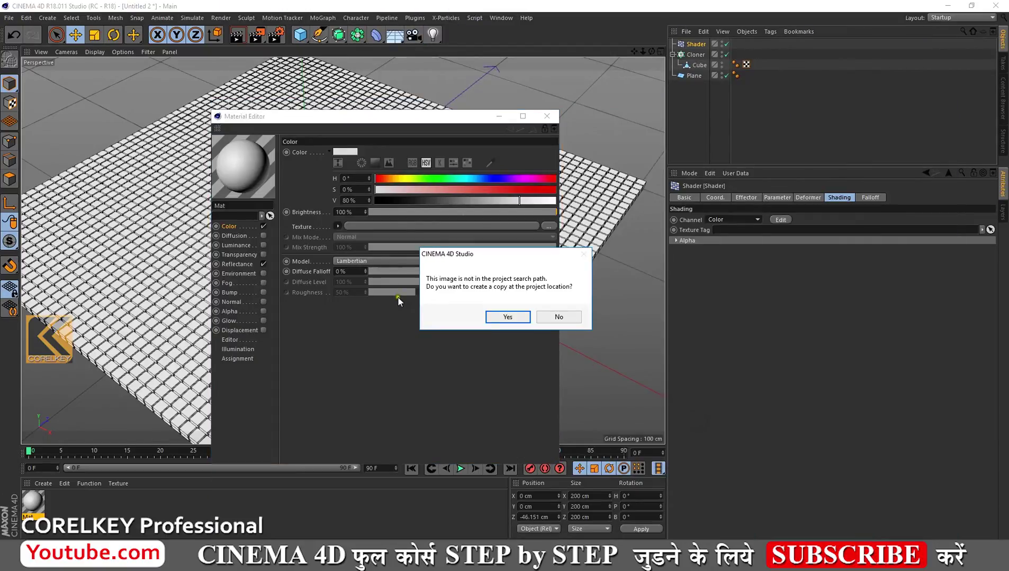
Copy Ck.mp4 into the project and check its animation timing, ending at frame 138
left_click(499, 314)
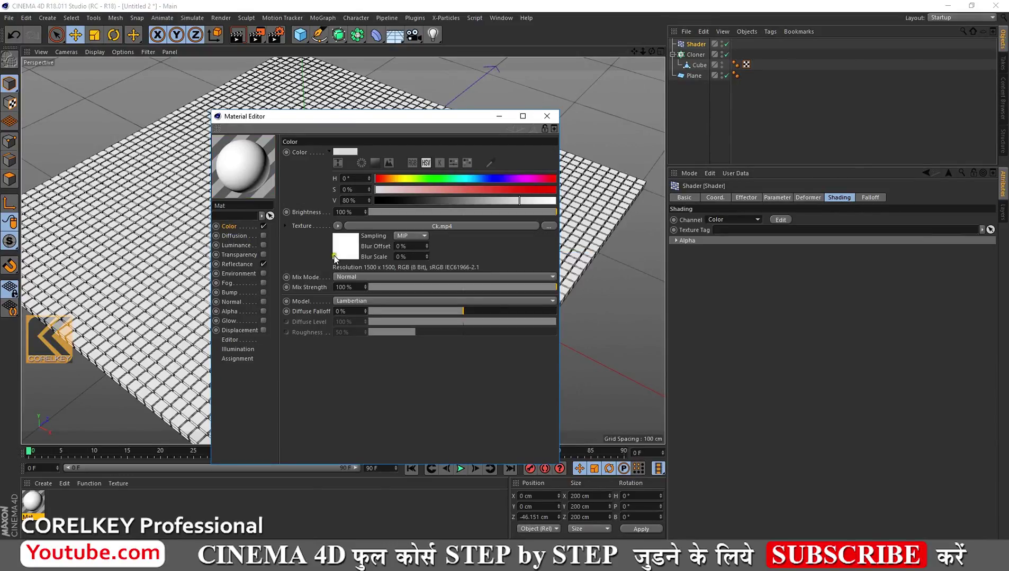
left_click(339, 254)
left_click(364, 140)
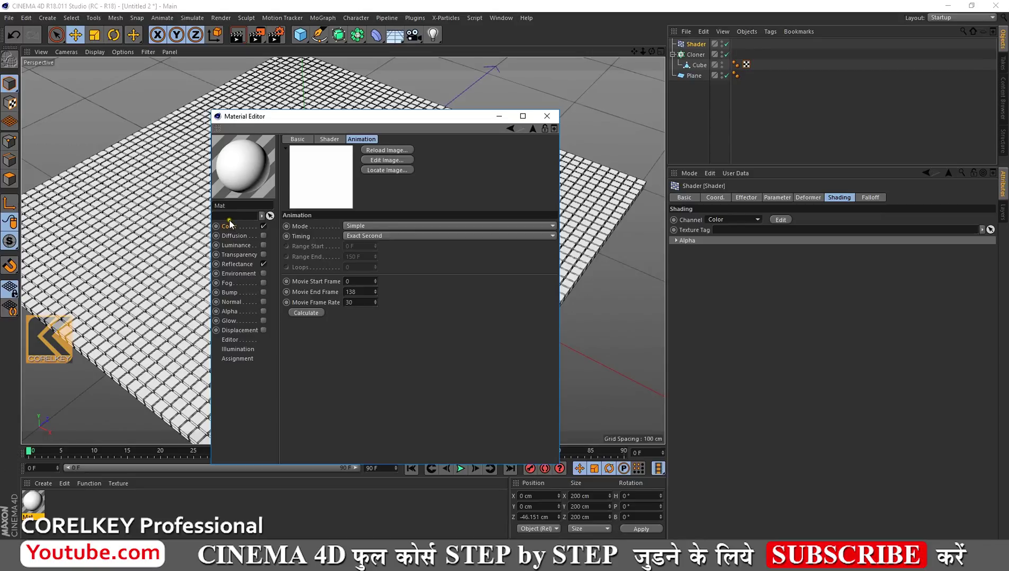
Turn off the material's Reflectance and return to its Color channel
left_click(241, 264)
left_click(263, 264)
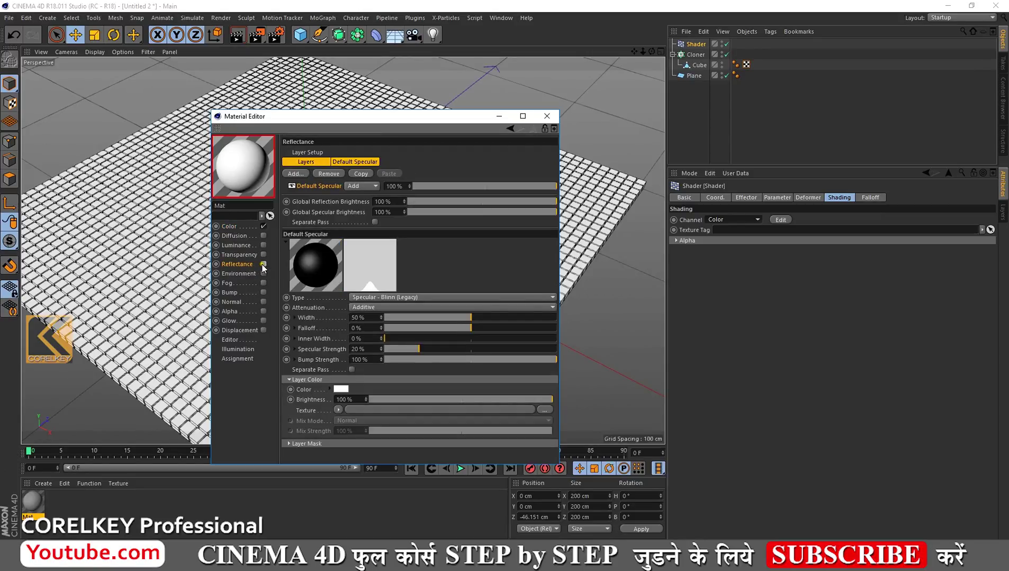
left_click(227, 227)
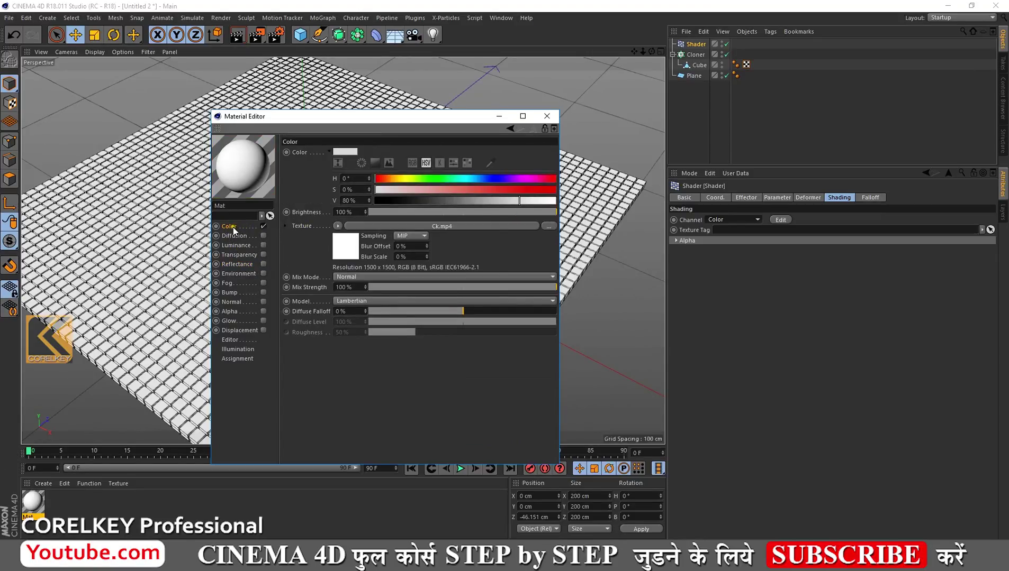
Apply the Mat material to the Plane, hiding and showing the Cloner to check it
left_click(547, 116)
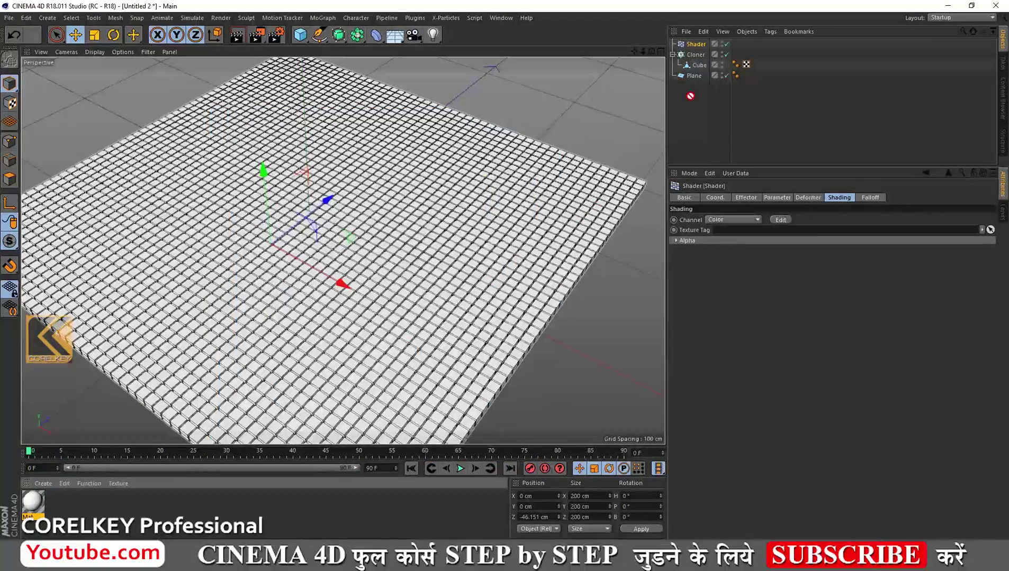
left_click_drag(487, 282, 694, 76)
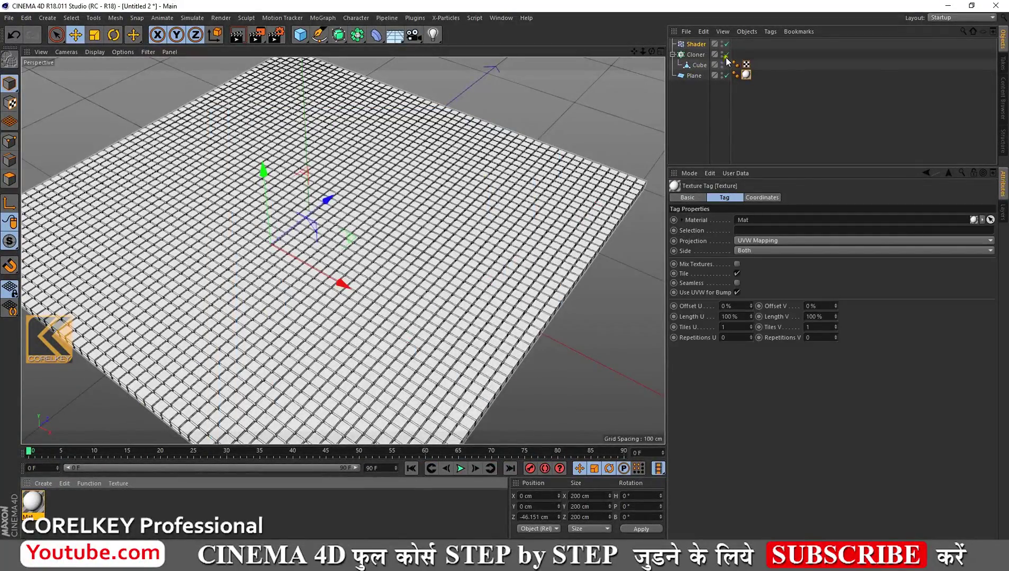
left_click(696, 55)
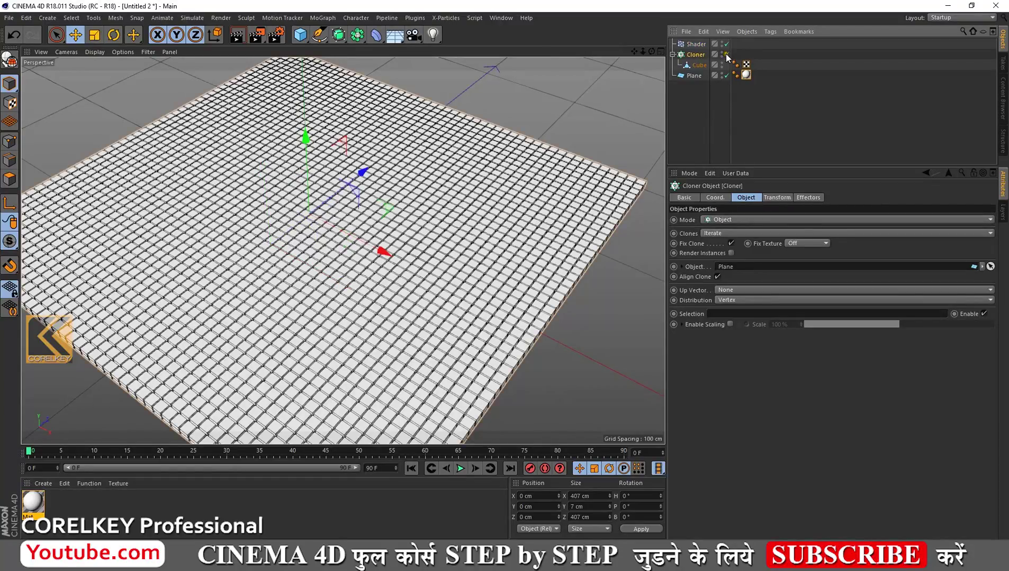
left_click(726, 55)
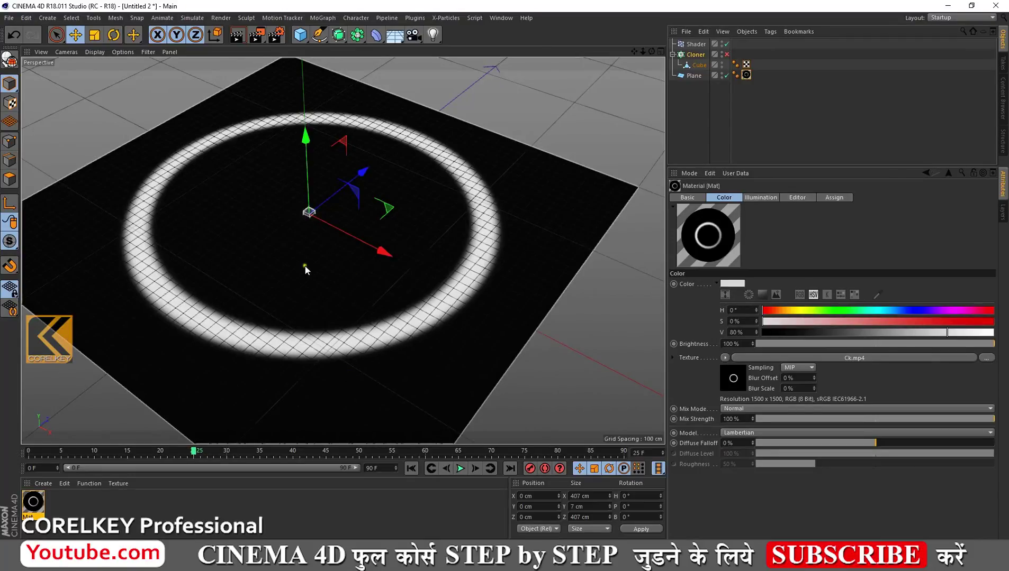
left_click(726, 54)
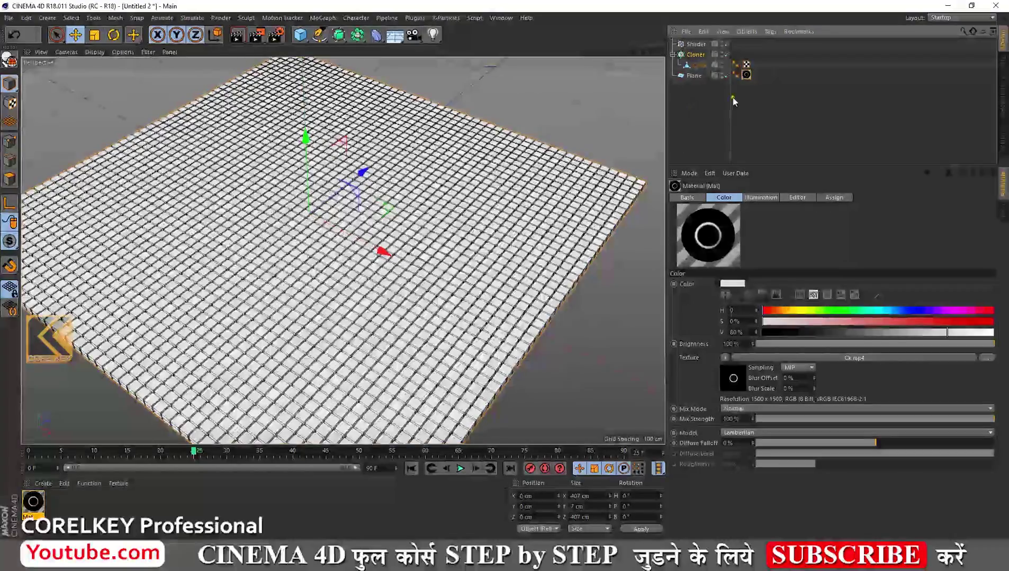
Review Mat's colour settings, then bring back the Shader effector's shading settings
left_click(694, 45)
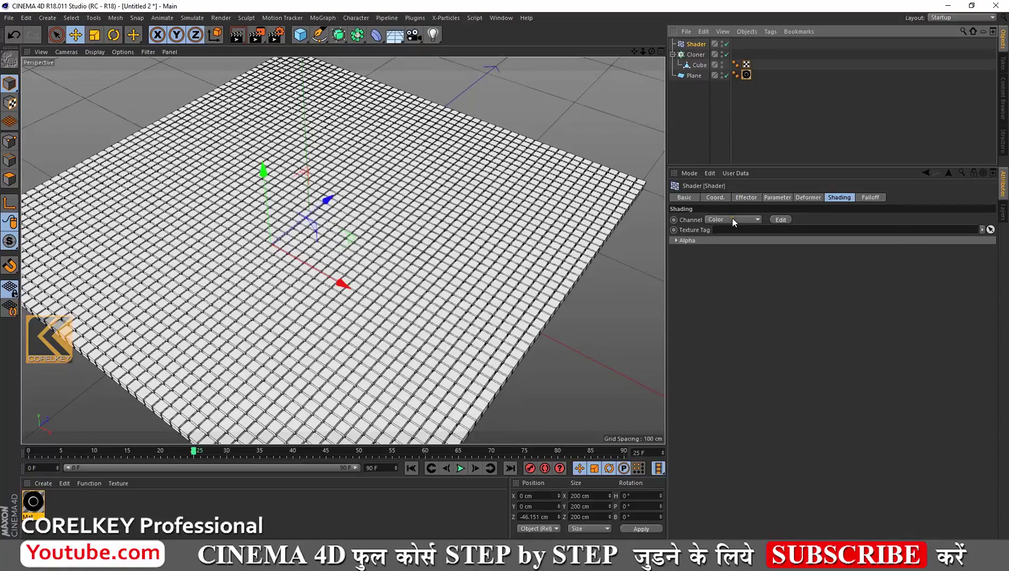
double_click(32, 502)
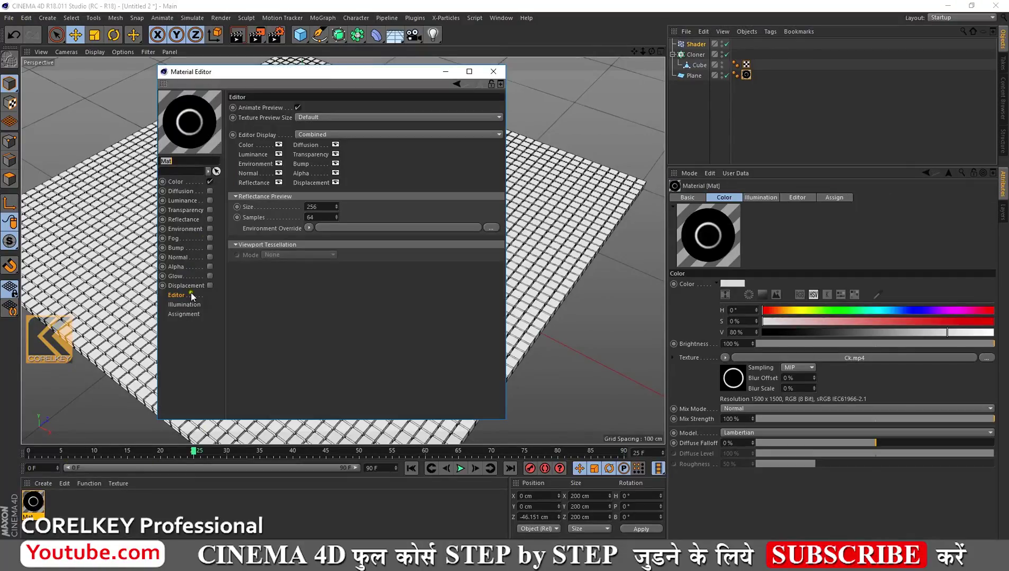
left_click(175, 182)
left_click(493, 72)
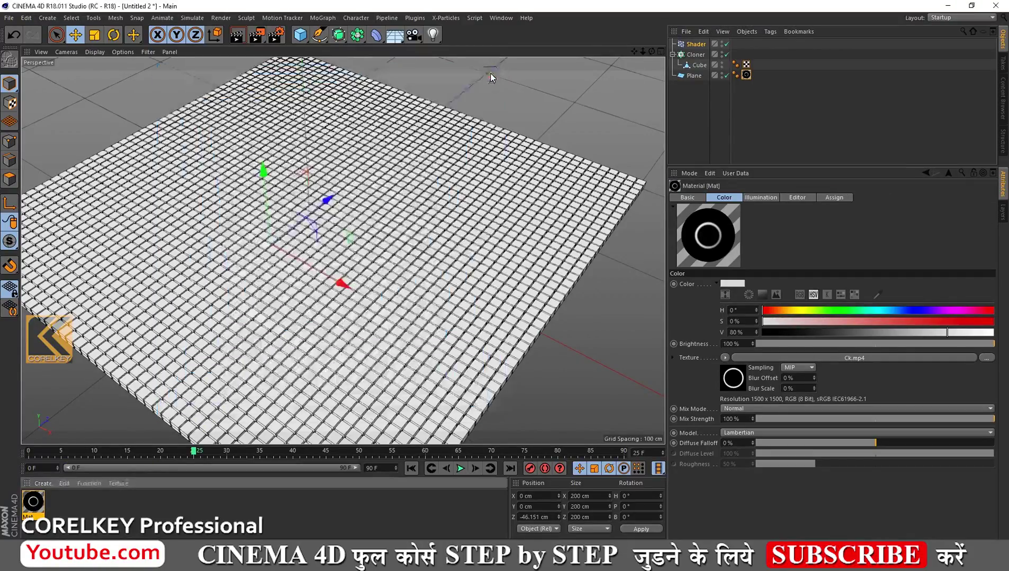
left_click(695, 44)
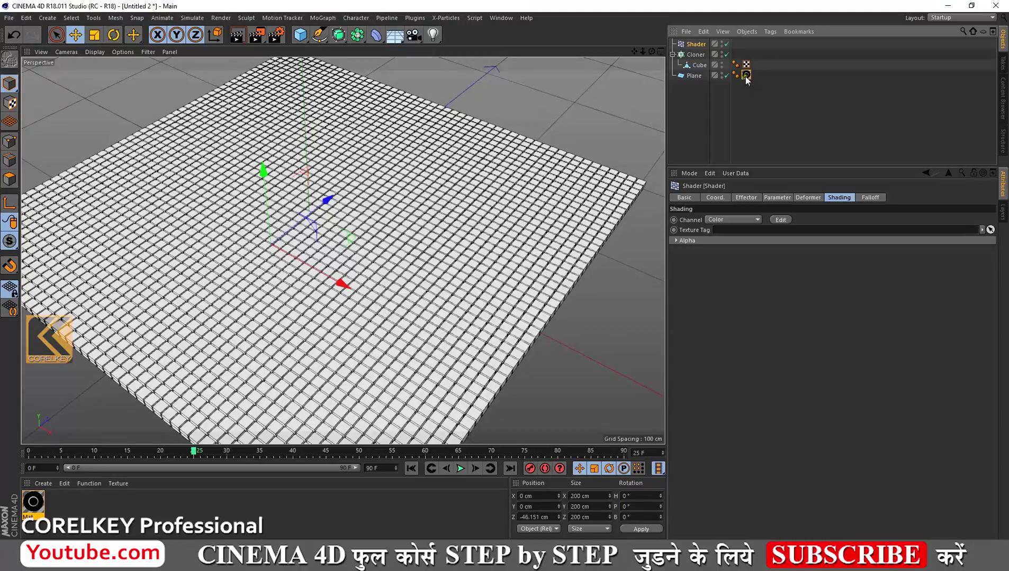
Link the Plane's texture tag to the Shader effector, play the ring, start preview at frame 1
left_click_drag(746, 75, 724, 233)
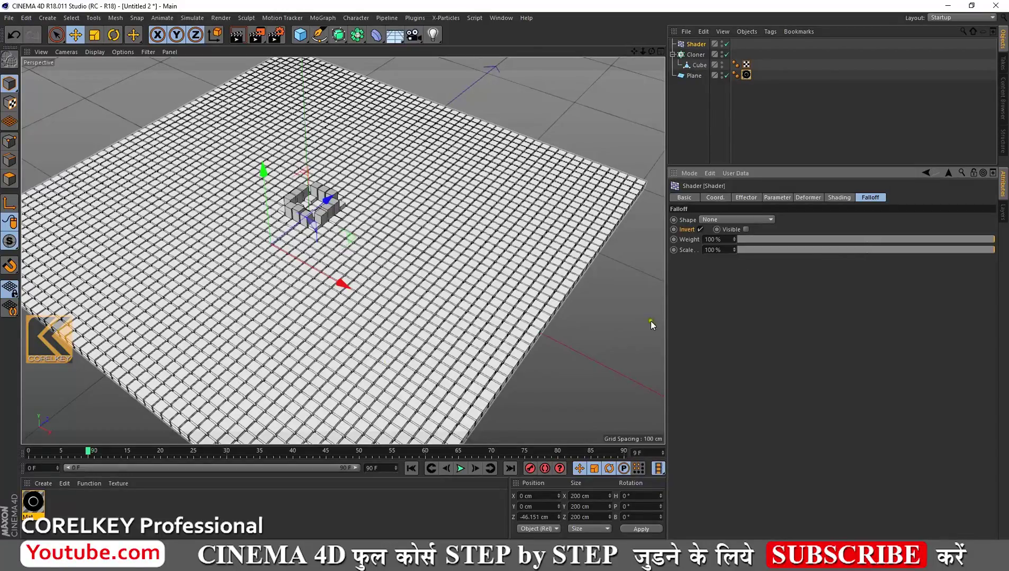
left_click(410, 469)
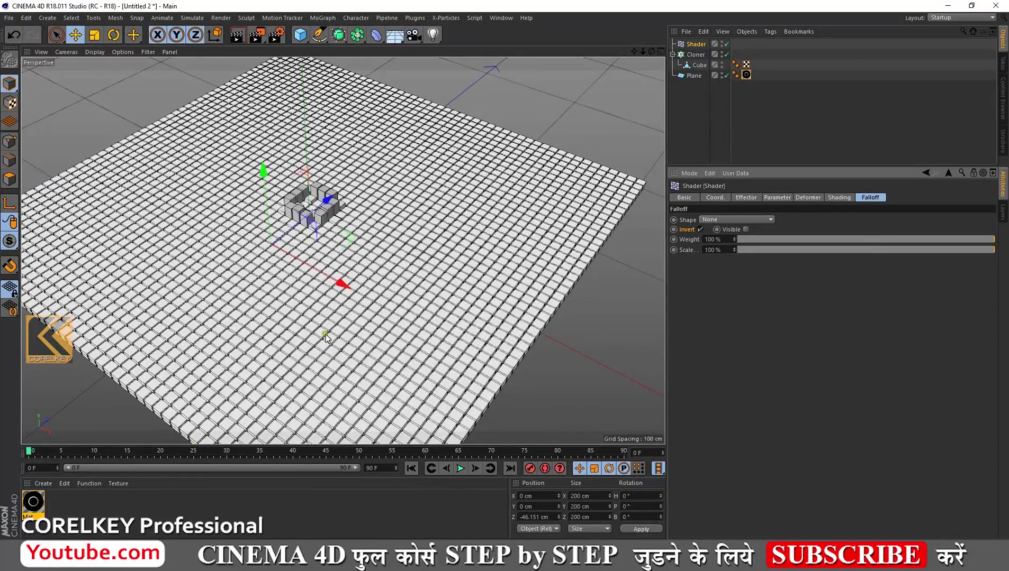
left_click(460, 469)
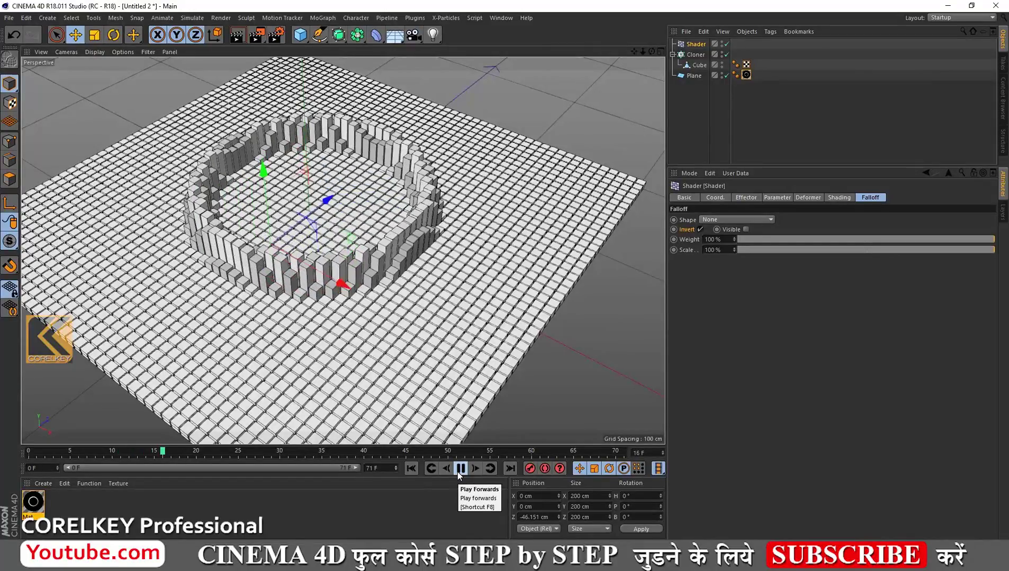
key("F8")
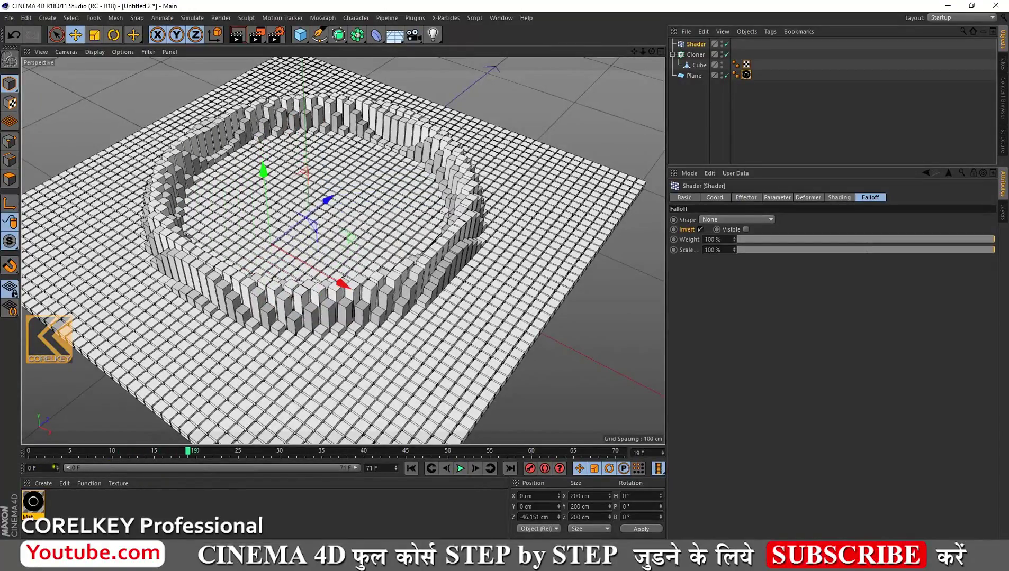
left_click_drag(58, 468, 66, 483)
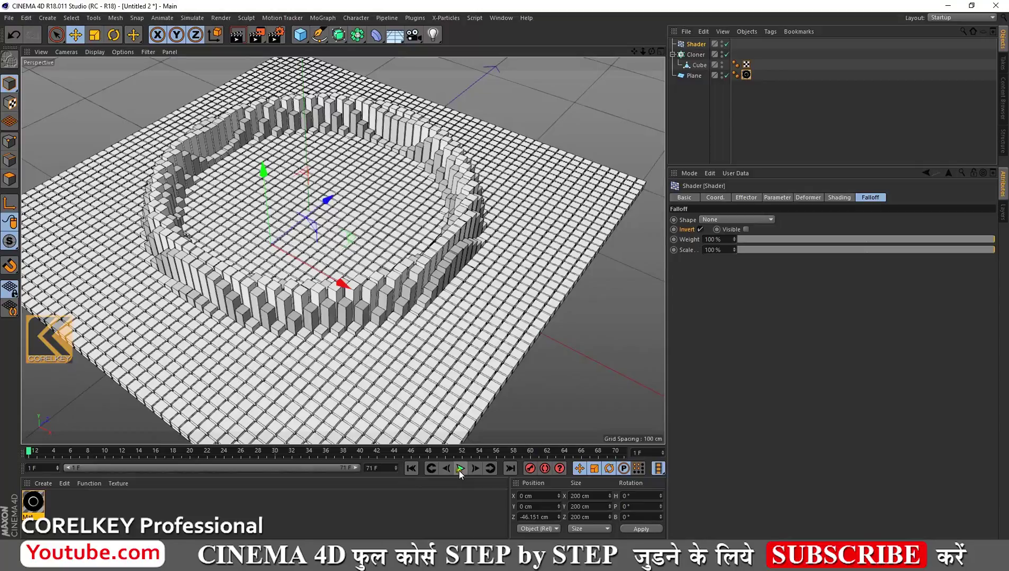
Replay the growing ring animation, pausing it around frame 21
left_click(460, 468)
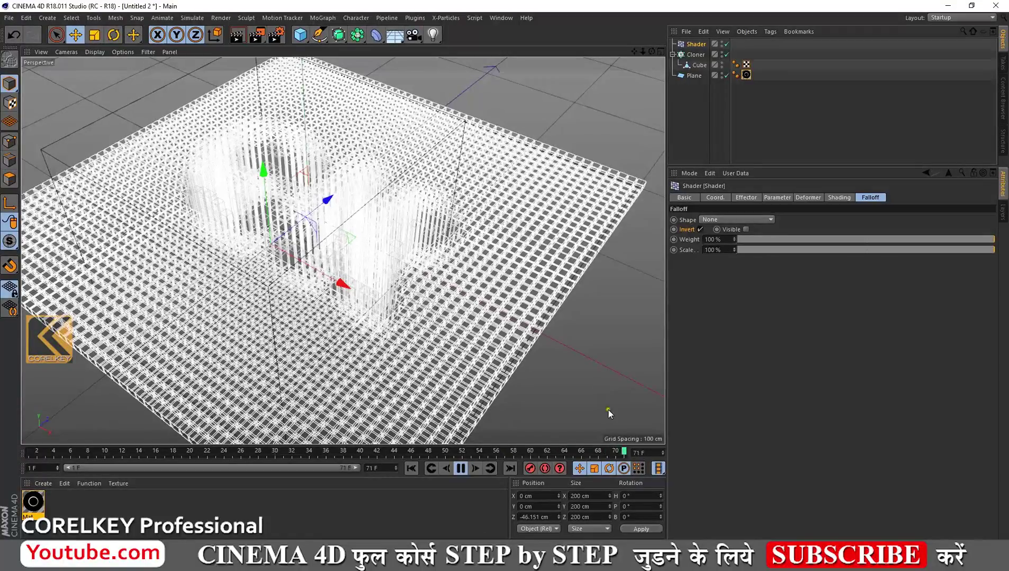
left_click(460, 469)
left_click(460, 470)
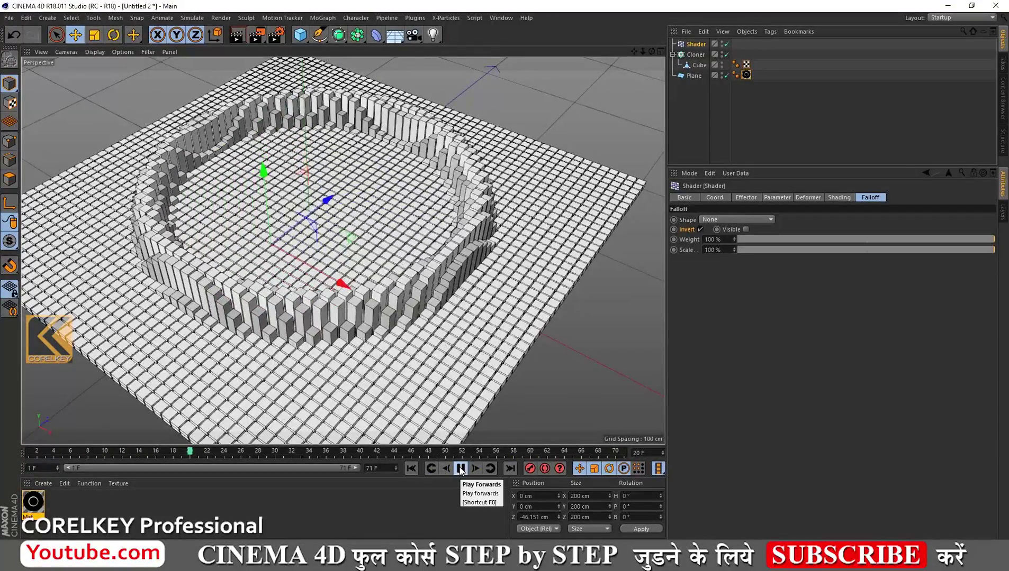
left_click(460, 469)
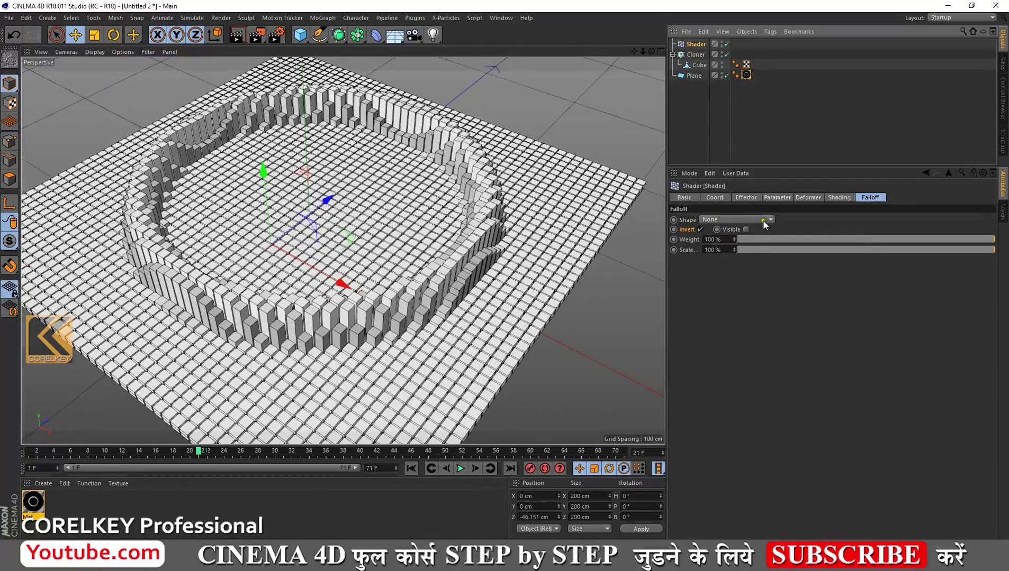
Set the Shader effector's Channel to Custom Shader with a Noise shader, viewed from lower
left_click(835, 198)
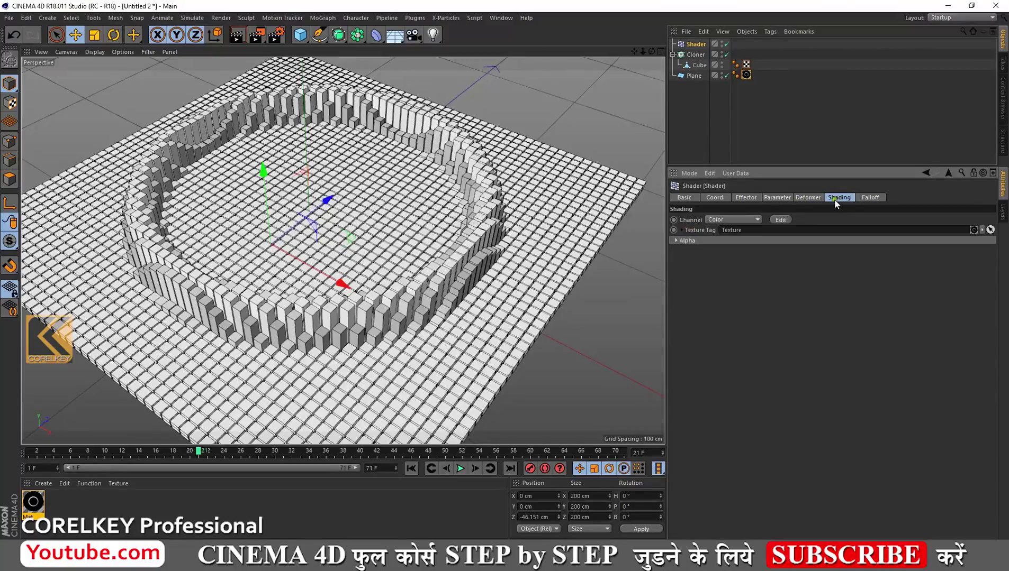
left_click(709, 221)
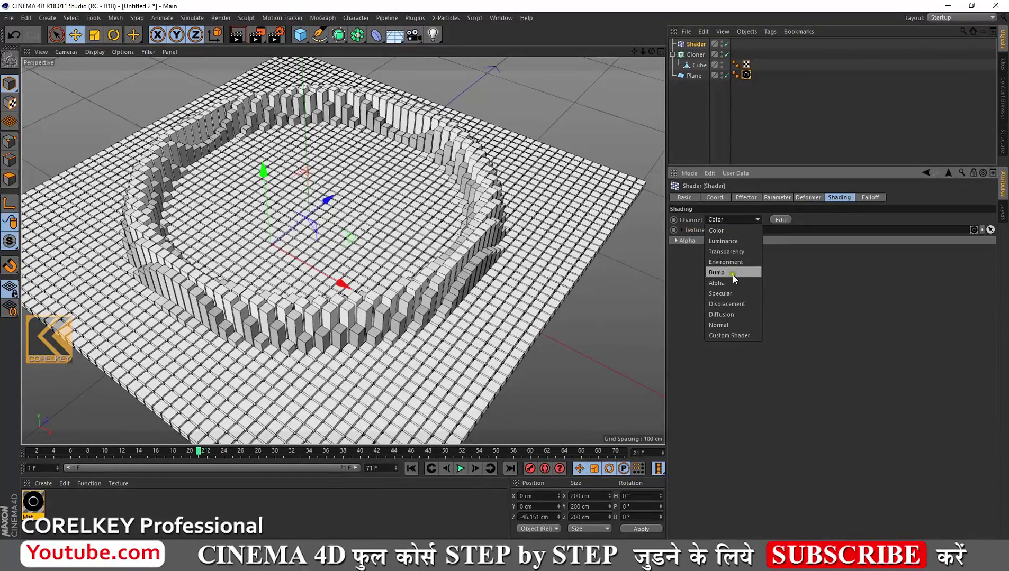
left_click(732, 335)
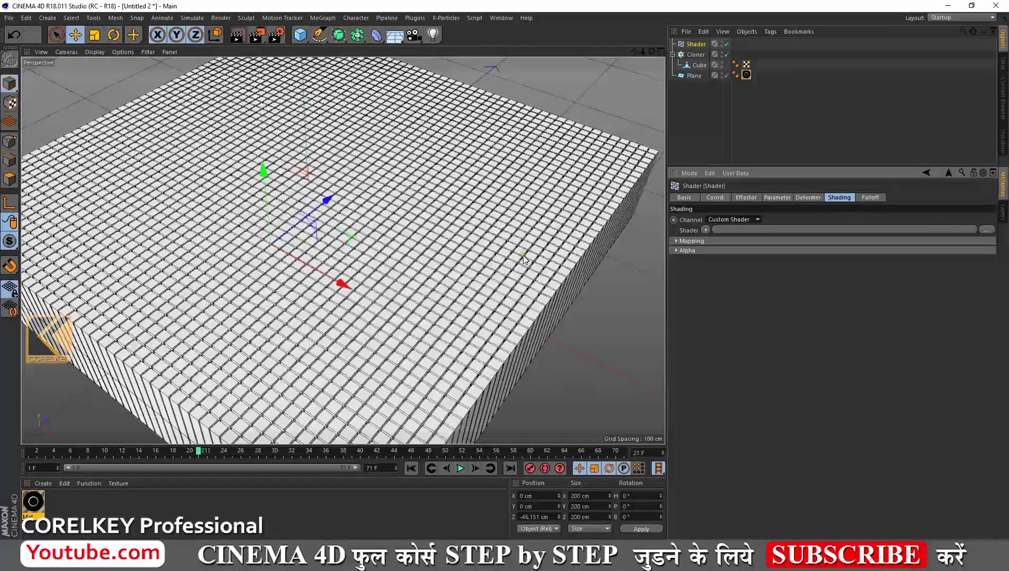
left_click(705, 230)
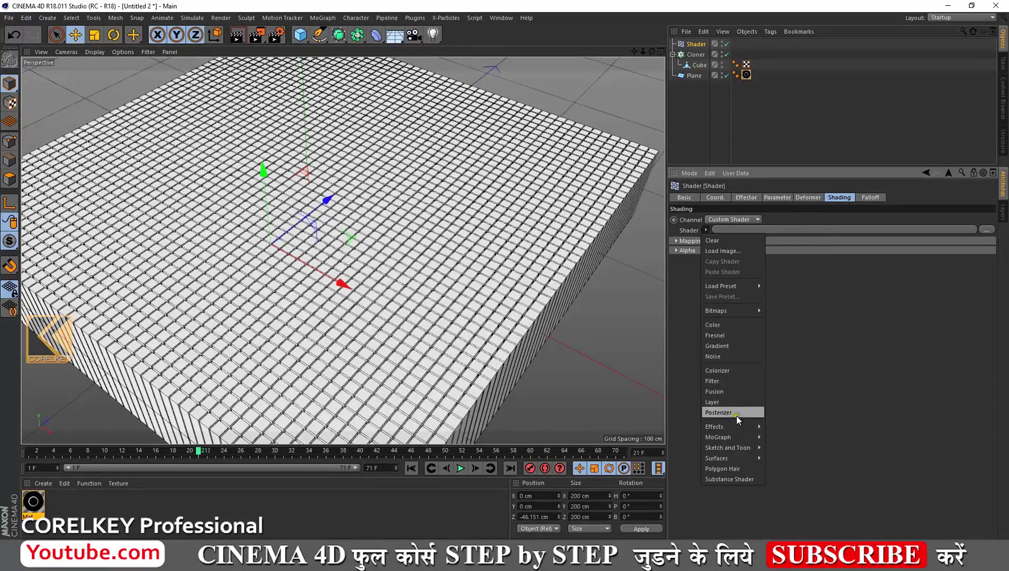
left_click(721, 358)
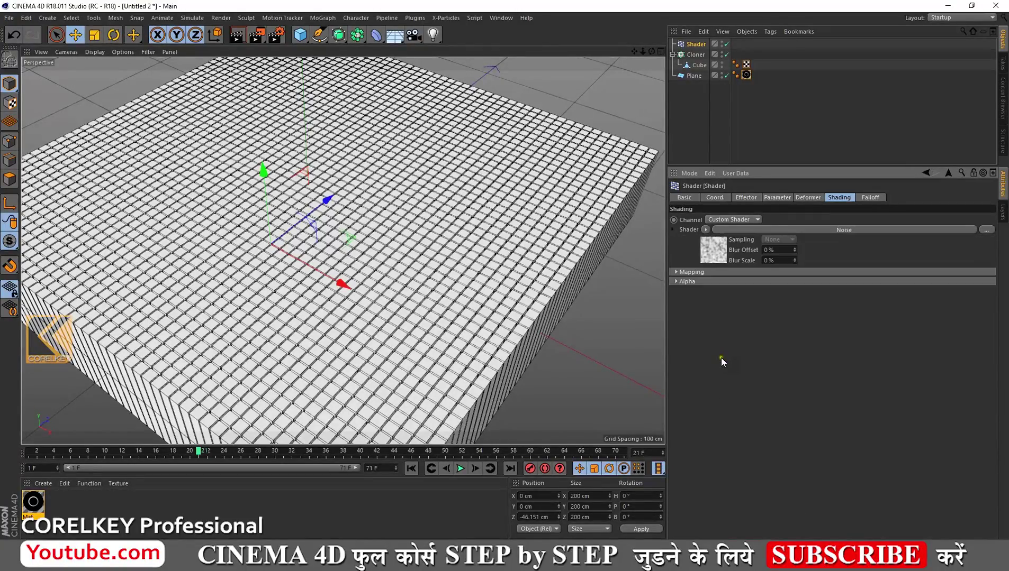
left_click_drag(651, 51, 662, 51)
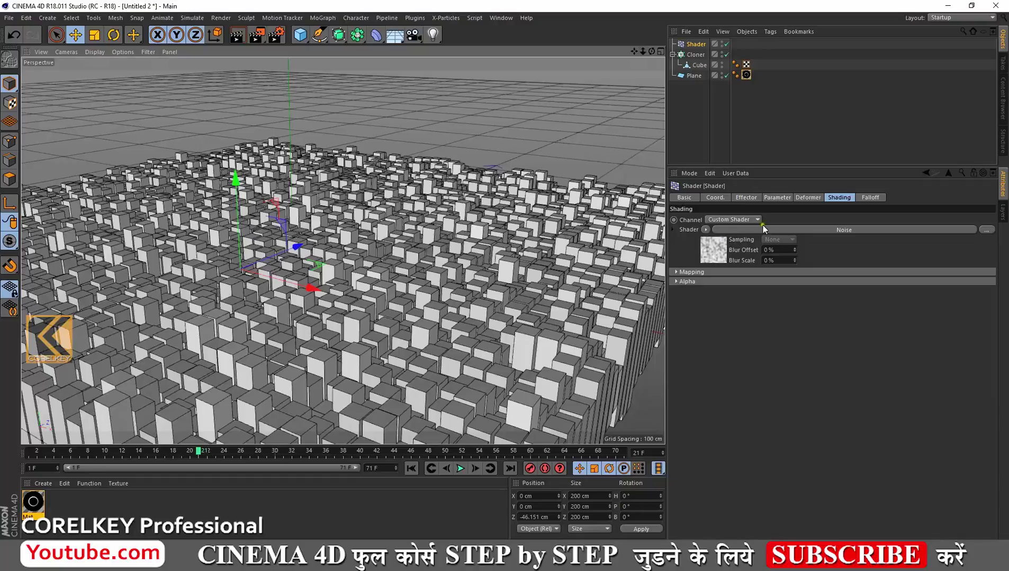
Set the Shader effector's Z scale parameter to 30 for tall columns
left_click(777, 199)
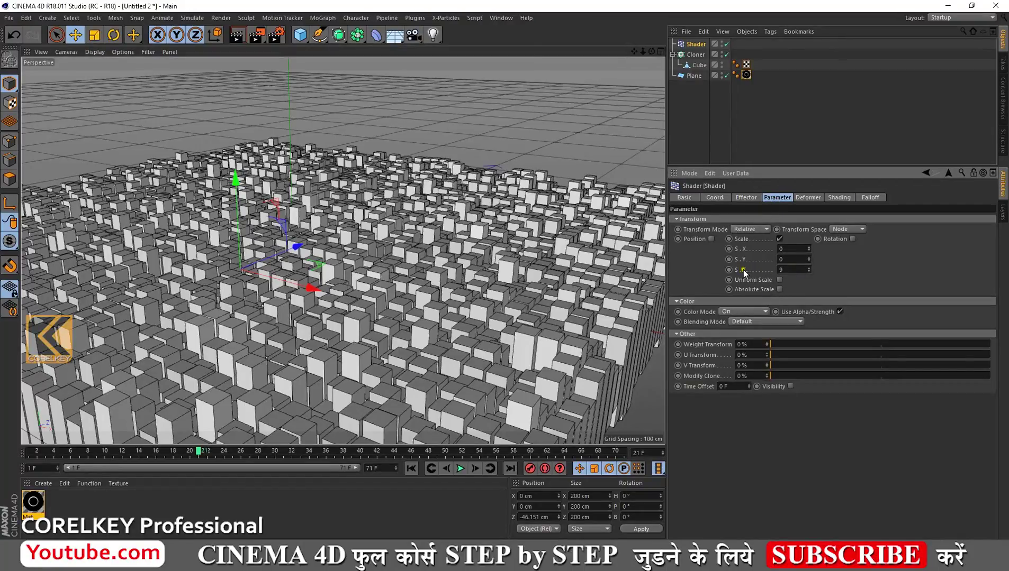
mouse_move(809, 268)
left_mouse_down()
mouse_move(812, 4)
mouse_move(809, 198)
left_mouse_up()
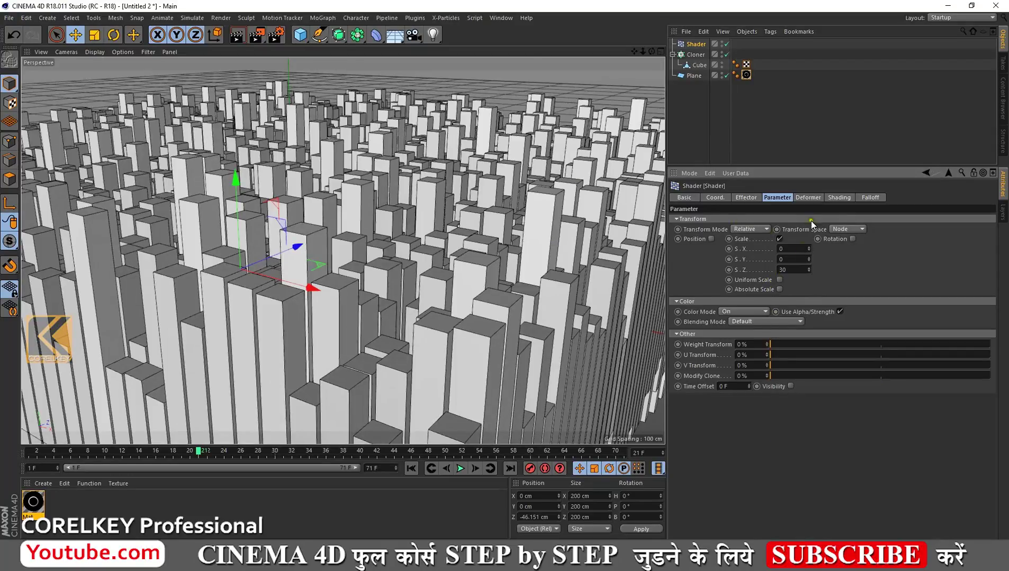
In the effector's Noise shader, set the noise type to Hama with Animation Speed 0.5
left_click(840, 202)
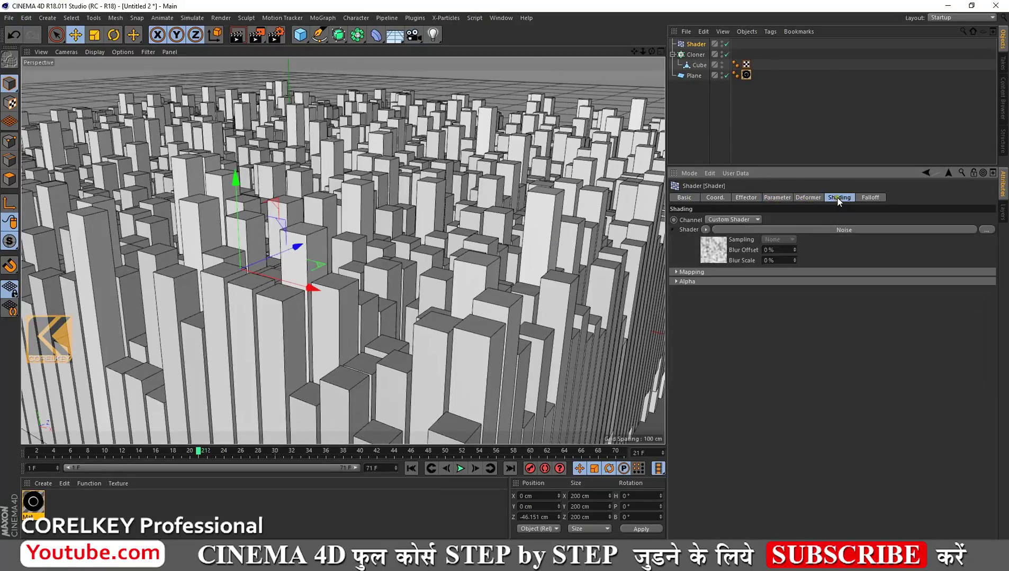
left_click(725, 258)
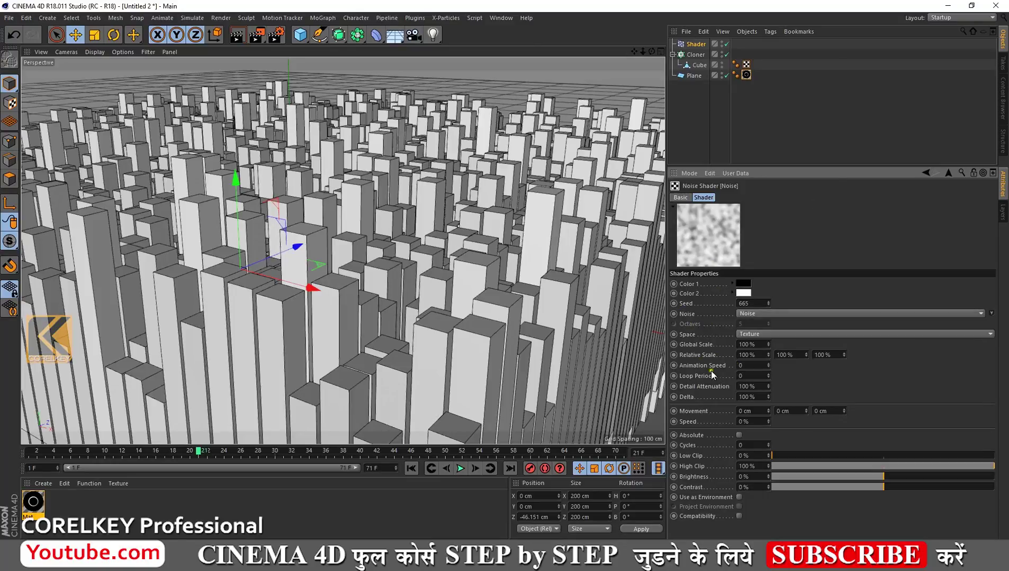
left_click(763, 314)
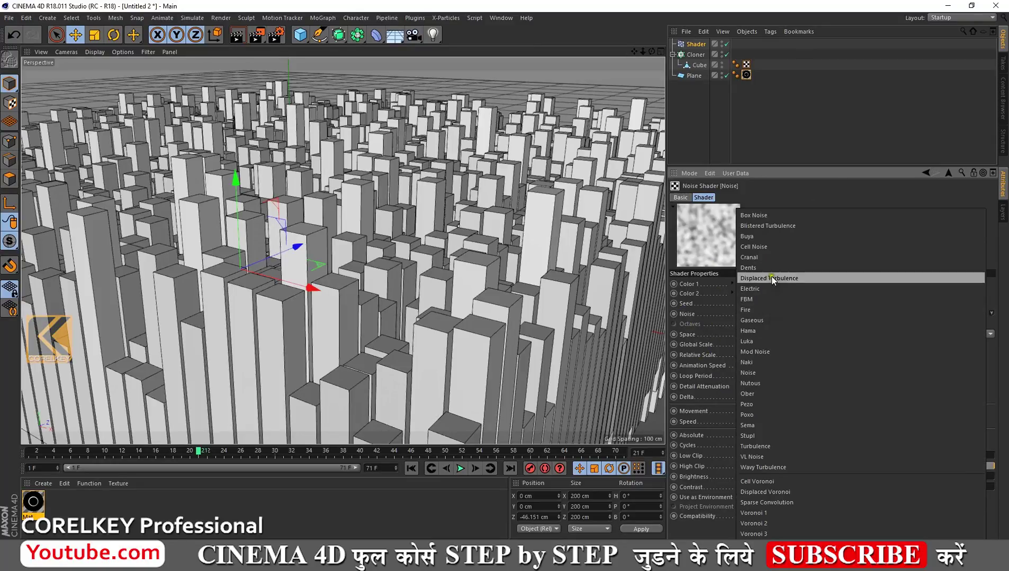
left_click(767, 330)
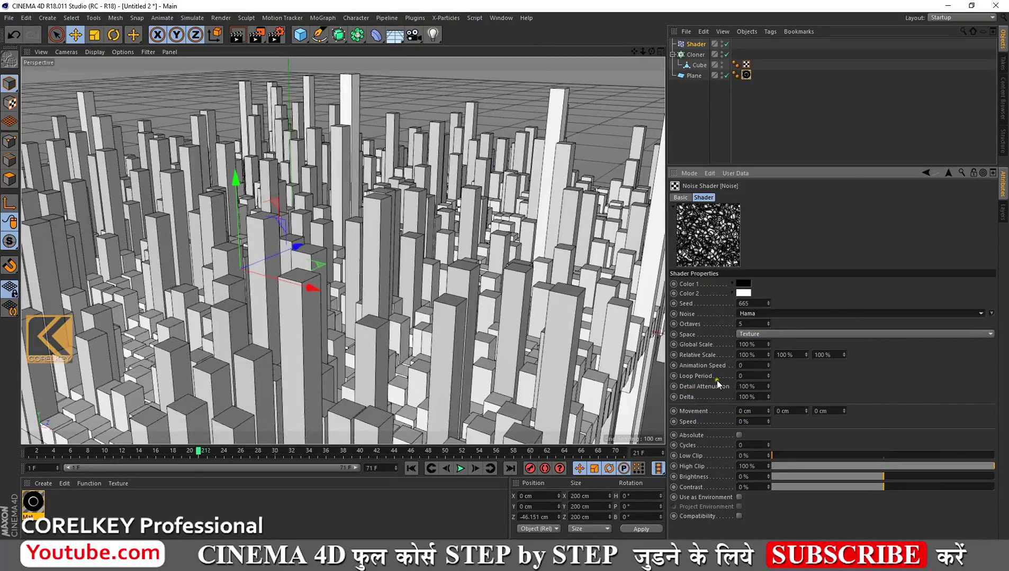
left_click(767, 364)
Play the animation to watch the columns rise and fall, keeping noise space as Texture
left_click(434, 469)
left_click(458, 469)
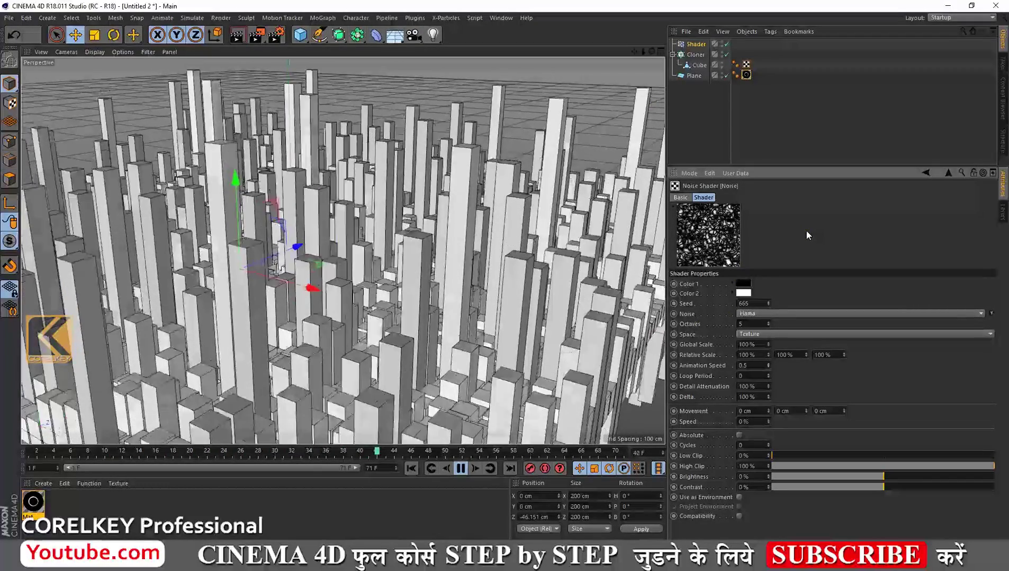
left_click(759, 334)
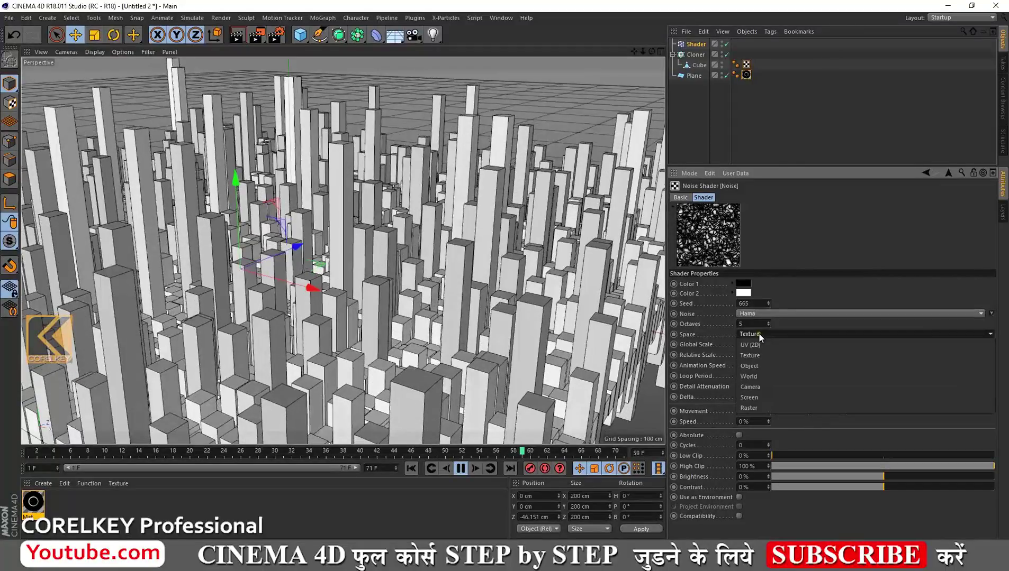
left_click(933, 428)
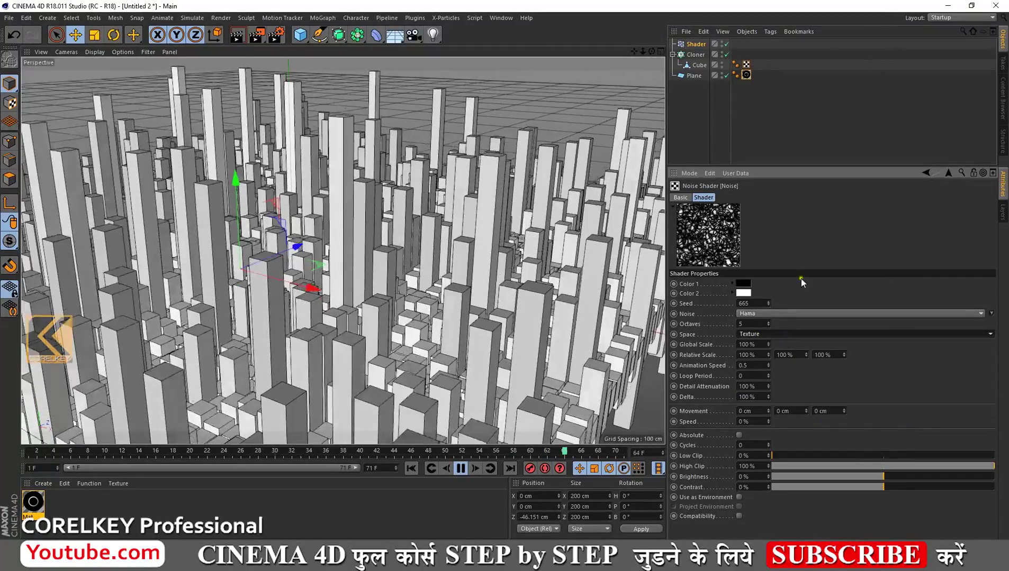
left_click(947, 173)
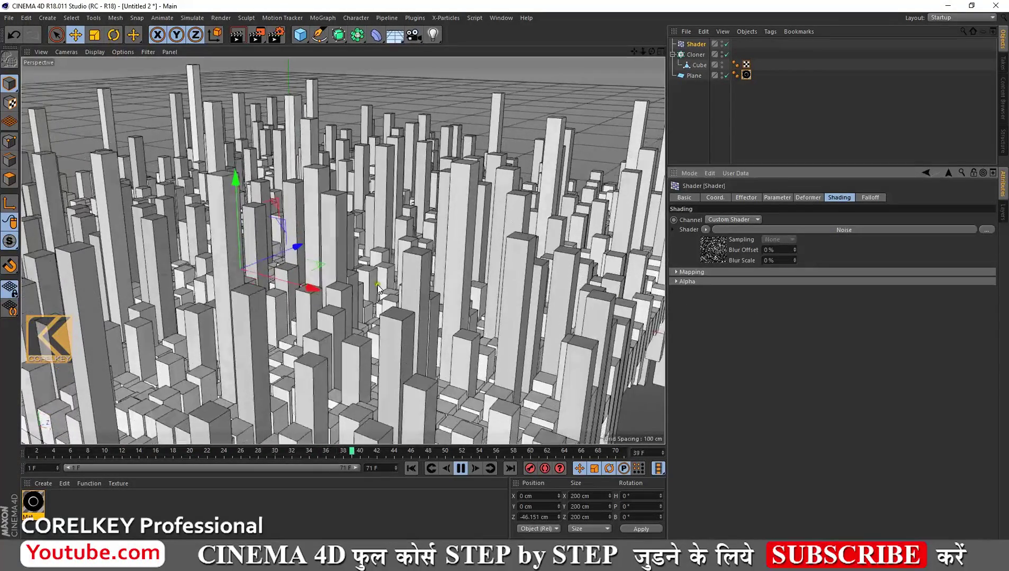
Select the Cloner in the Object Manager, stopping the city animation playback
left_click(224, 214)
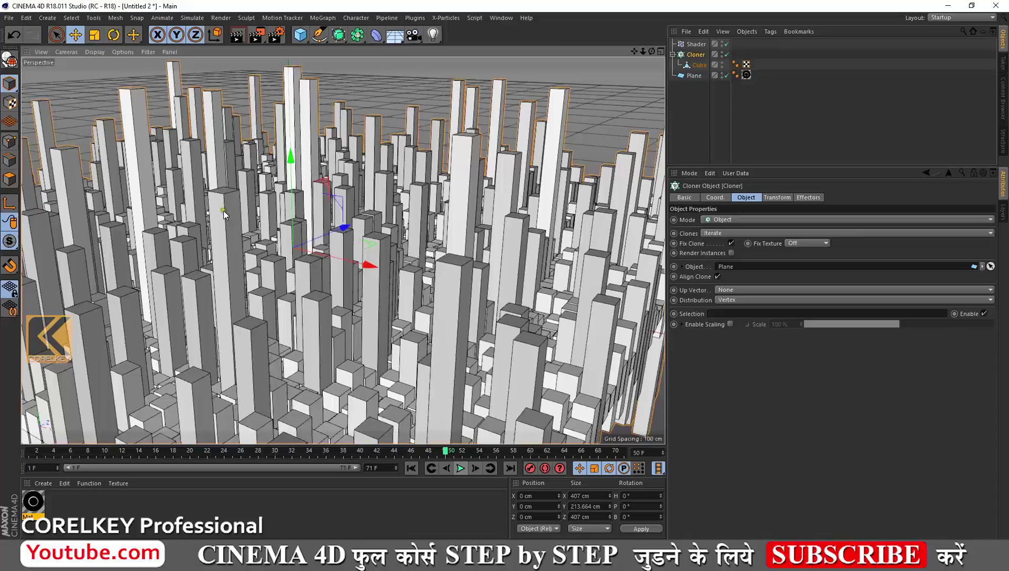